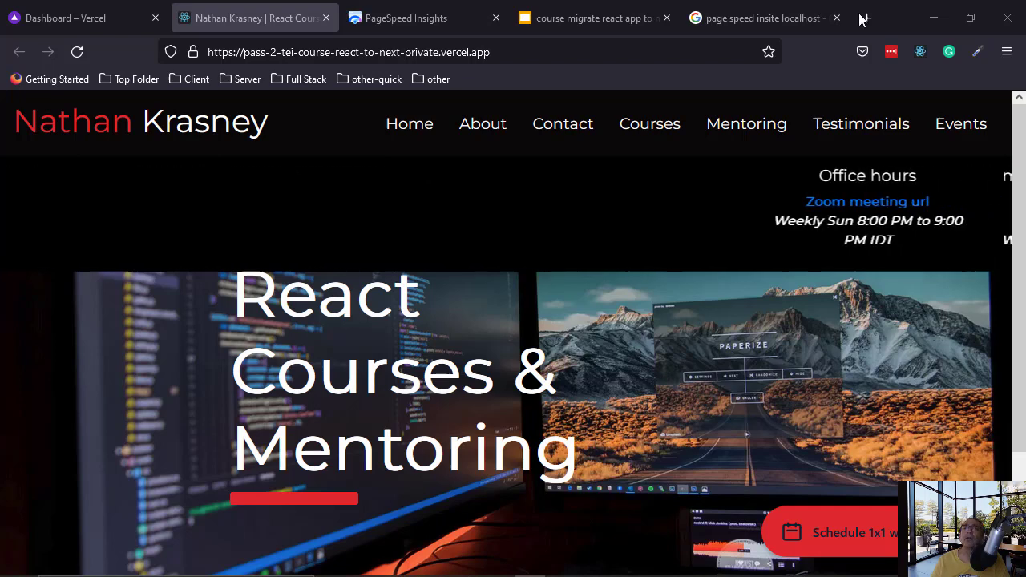
# Step: From the Google results, open the Stack Overflow answer on running PageSpeed checks against localhost
pyautogui.click(764, 23)
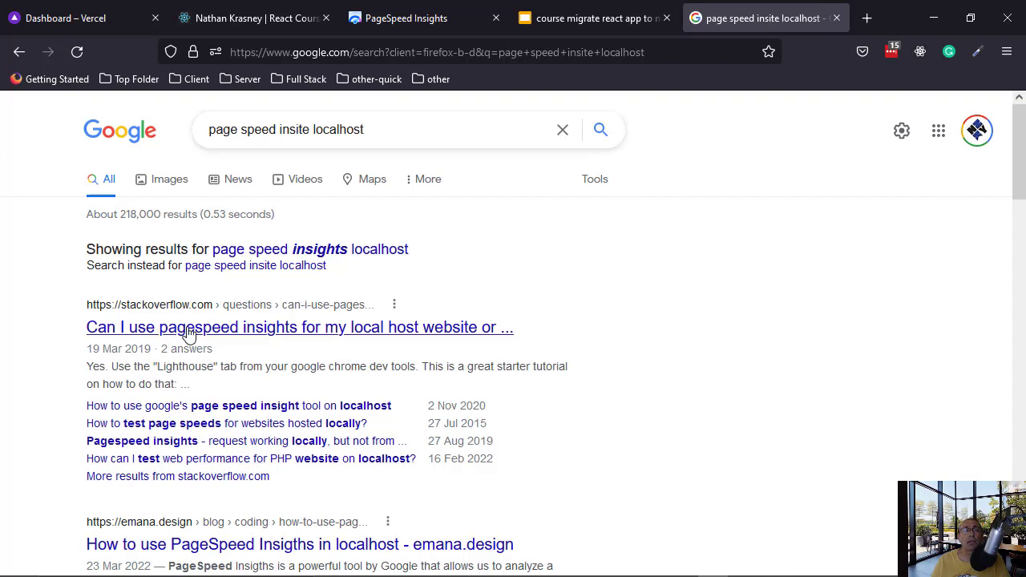
pyautogui.click(224, 330)
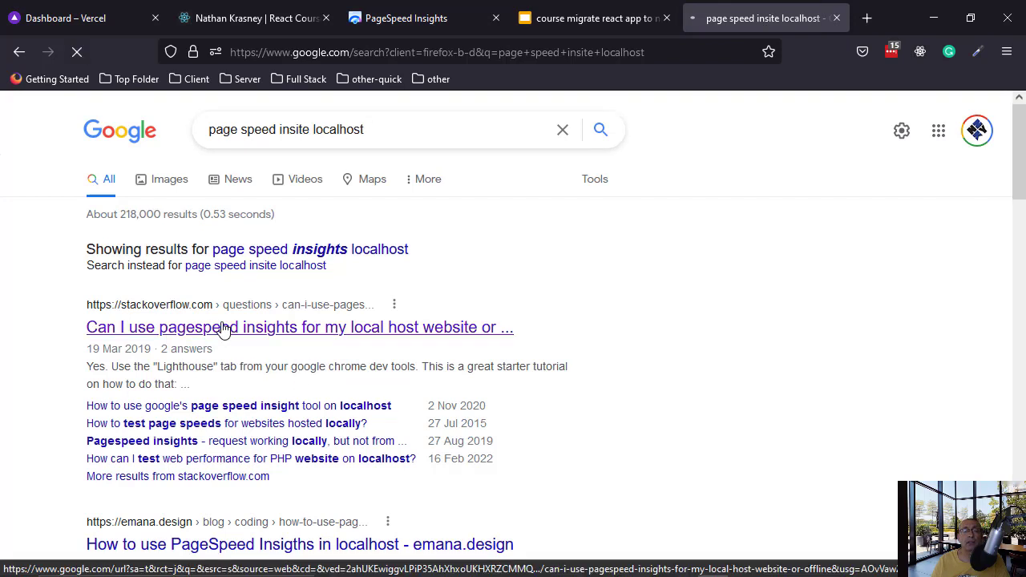
pyautogui.scroll(-3, 560, 297)
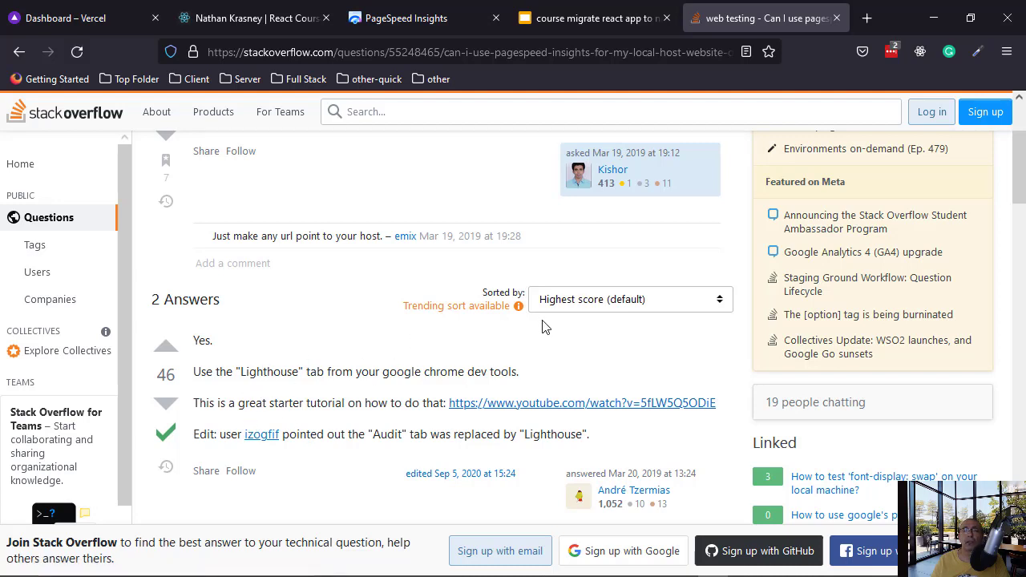
# Step: Minimise Firefox, launch Google Chrome from Windows search, and switch to the VS Code window
pyautogui.click(935, 18)
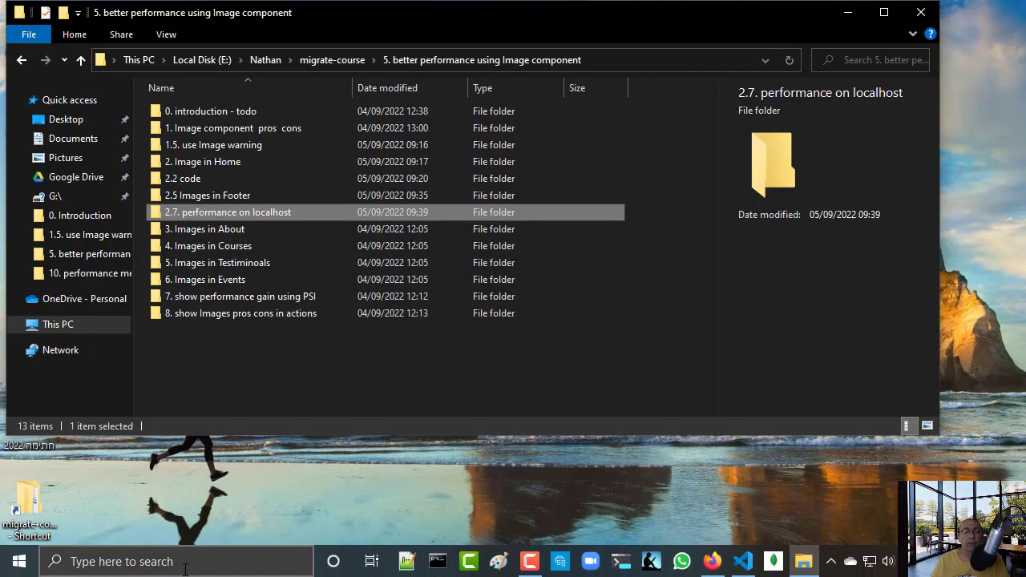
pyautogui.click(184, 561)
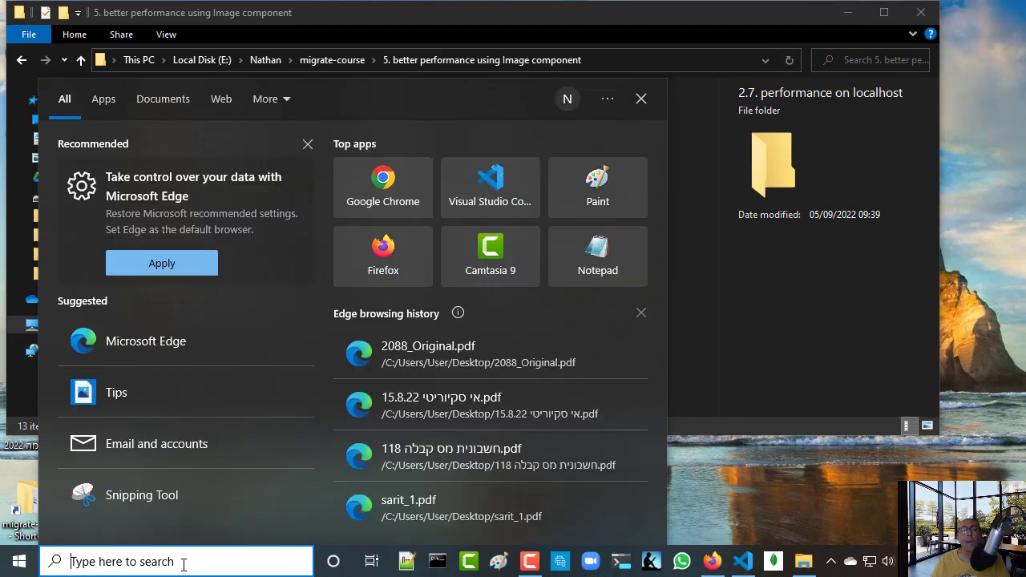
pyautogui.click(385, 185)
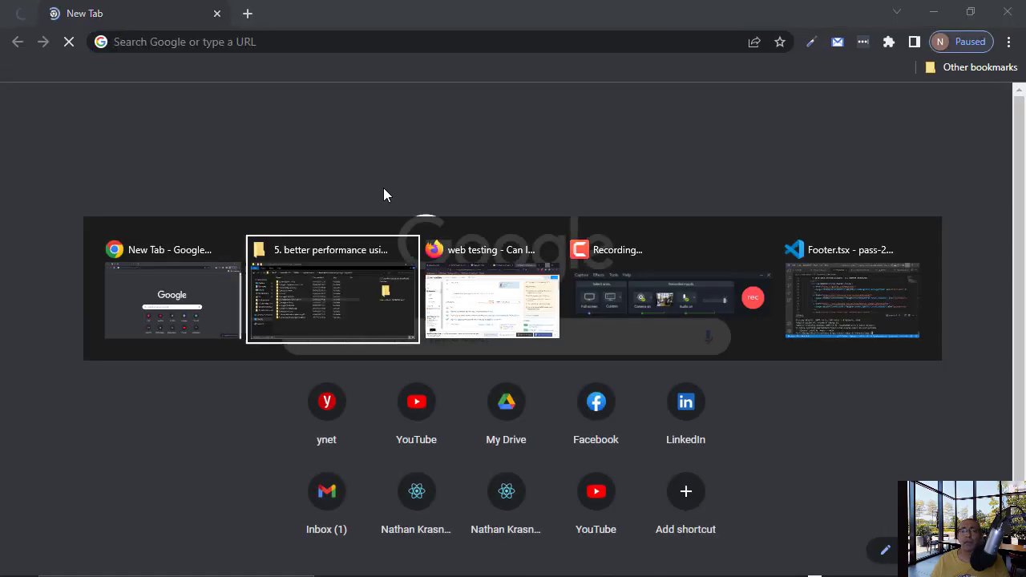
pyautogui.hotkey('alt', 'Tab')
pyautogui.hotkey('alt', 'Tab')
pyautogui.hotkey('alt', 'Tab')
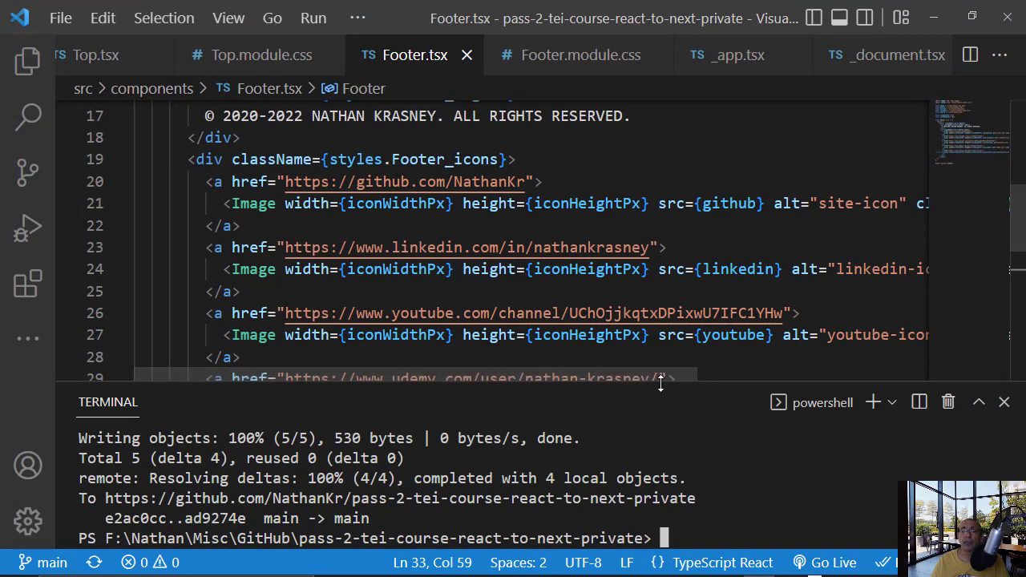
# Step: Make the VS Code terminal panel taller for running the Next.js dev server
pyautogui.moveTo(660, 383); pyautogui.dragTo(659, 343)
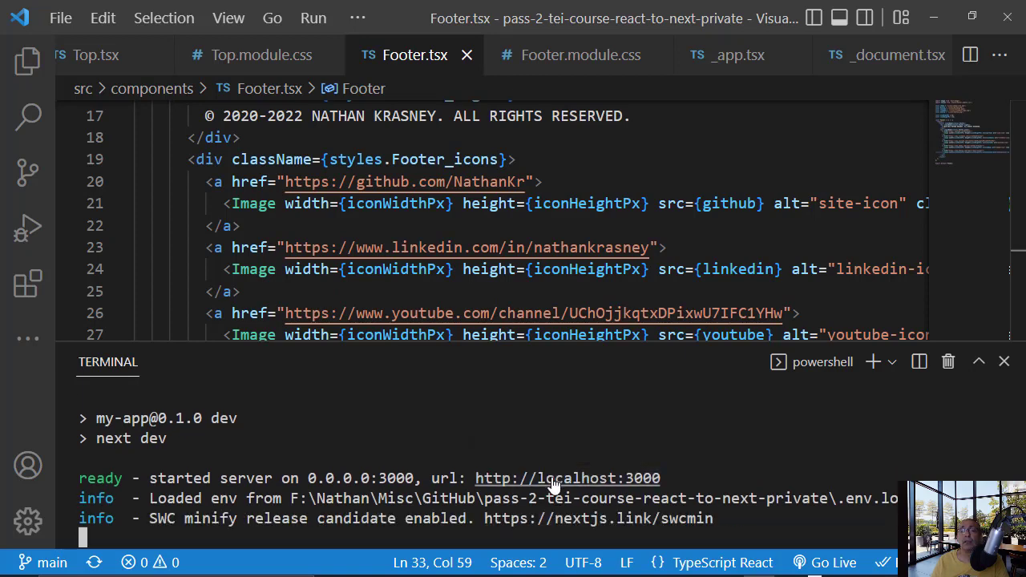
# Step: Open localhost:3000 in Firefox and close the deployed site, Vercel, PageSpeed and Stack Overflow tabs
pyautogui.keyDown('ctrl'); pyautogui.click(553, 480); pyautogui.keyUp('ctrl')
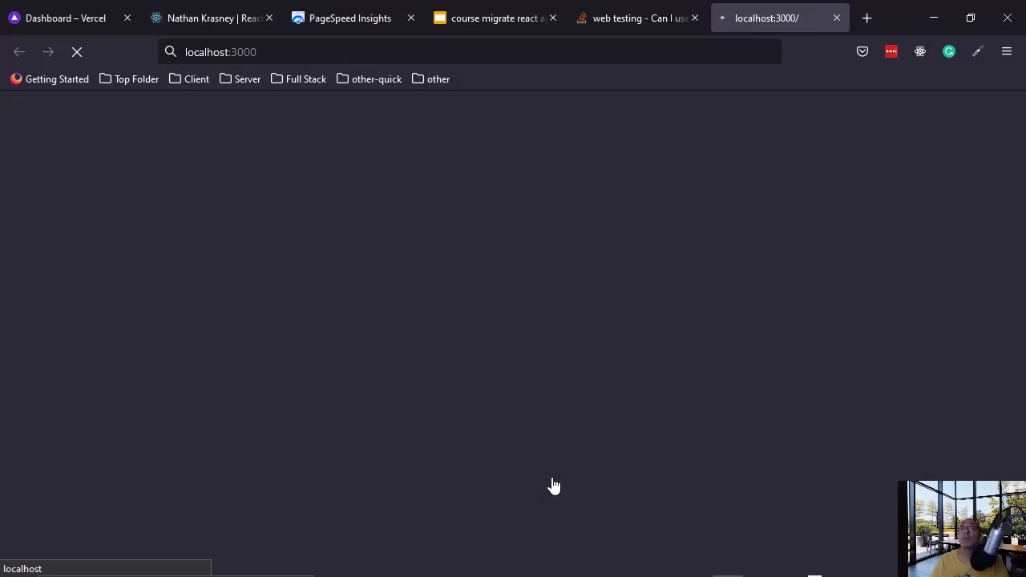
pyautogui.click(269, 18)
pyautogui.click(127, 19)
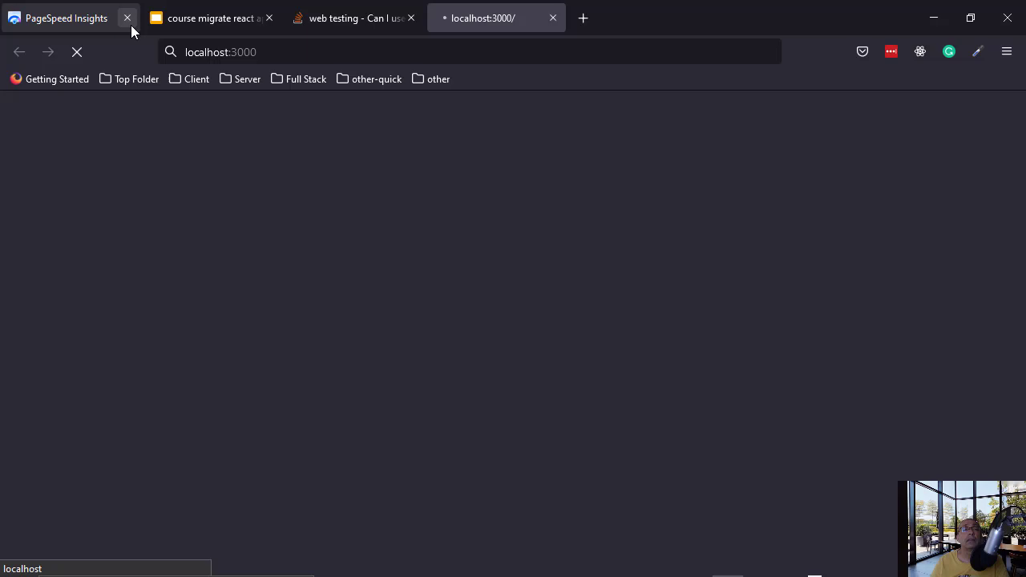
pyautogui.click(127, 19)
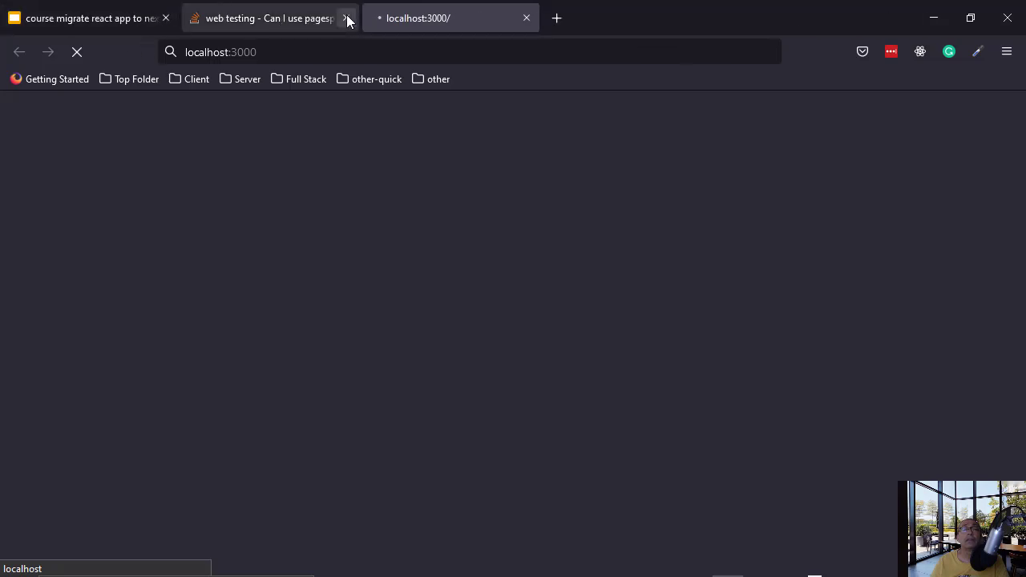
pyautogui.click(346, 19)
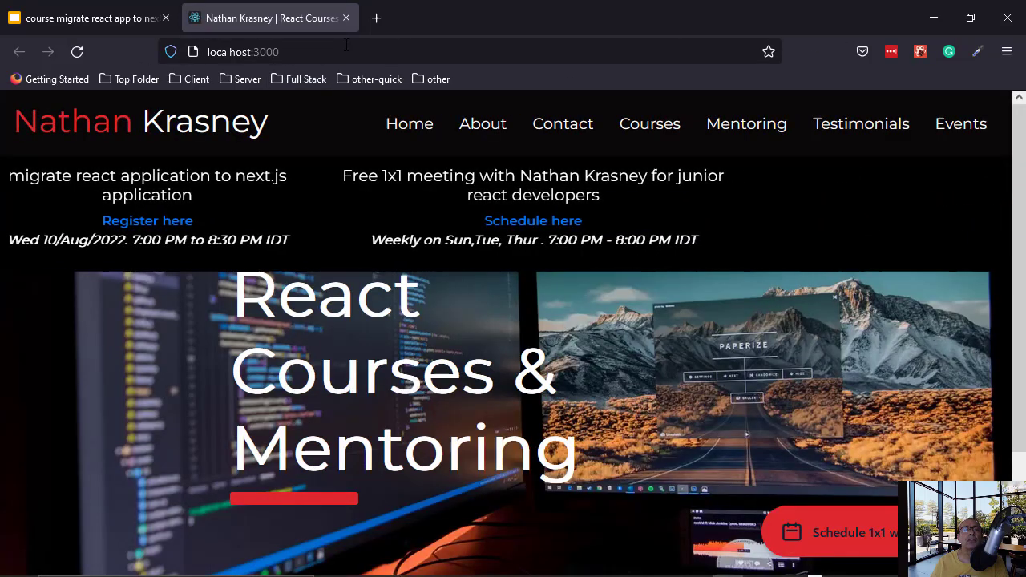
# Step: Copy the localhost:3000 address from Firefox and load it in Chrome
pyautogui.click(346, 48)
pyautogui.hotkey('ctrl', 'c')
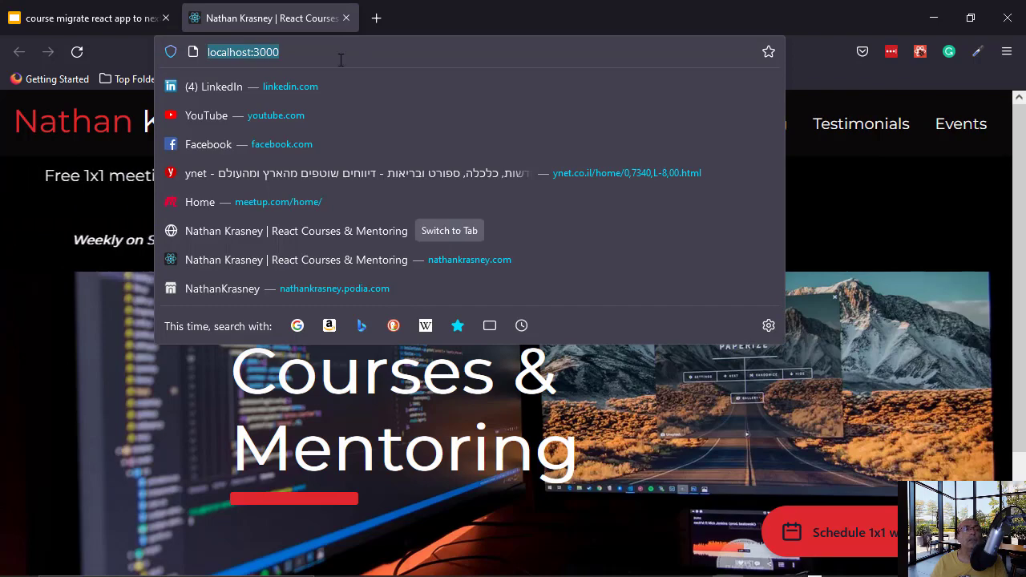
pyautogui.hotkey('alt', 'Tab')
pyautogui.hotkey('alt', 'Tab')
pyautogui.hotkey('alt', 'Tab')
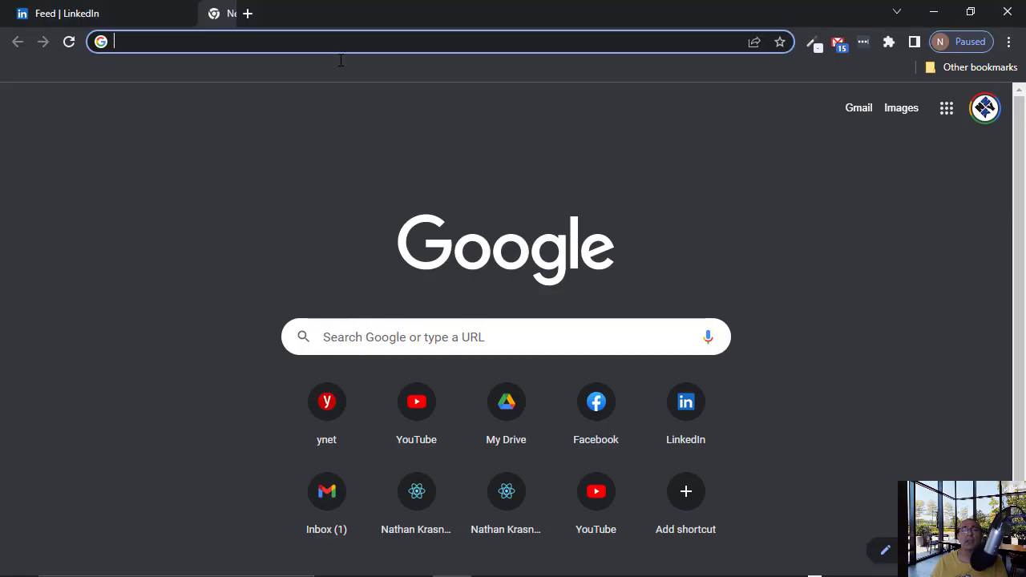
pyautogui.hotkey('ctrl', 'v')
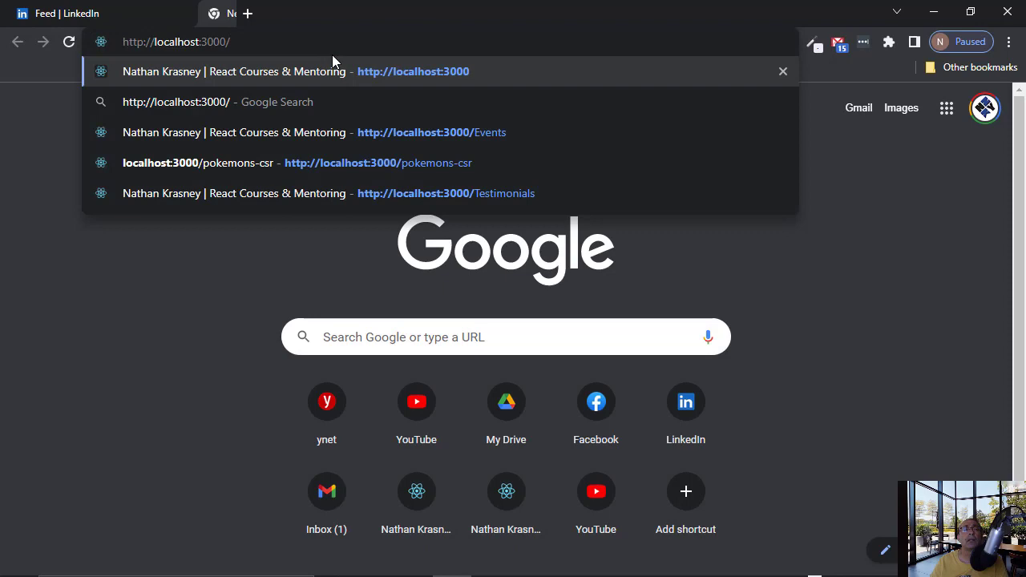
pyautogui.press('Return')
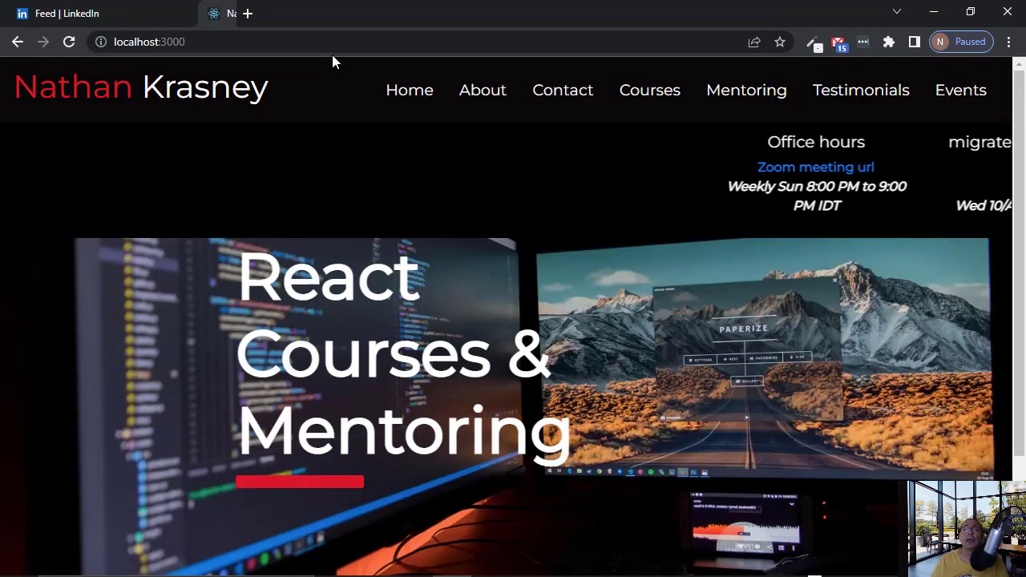
# Step: Open Chrome DevTools on the Lighthouse panel
pyautogui.click(387, 45)
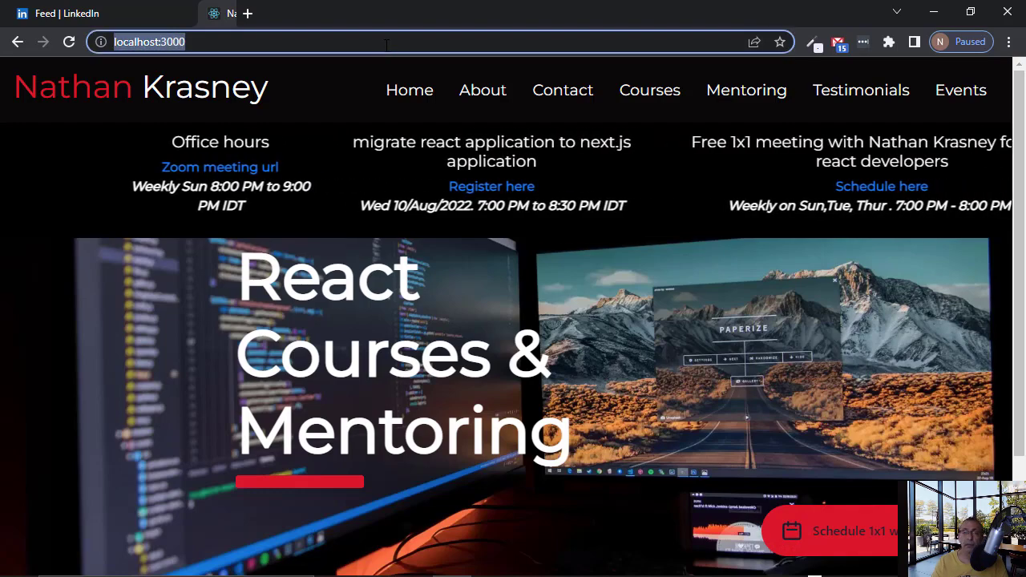
pyautogui.hotkey('ctrl', 'shift', 'i')
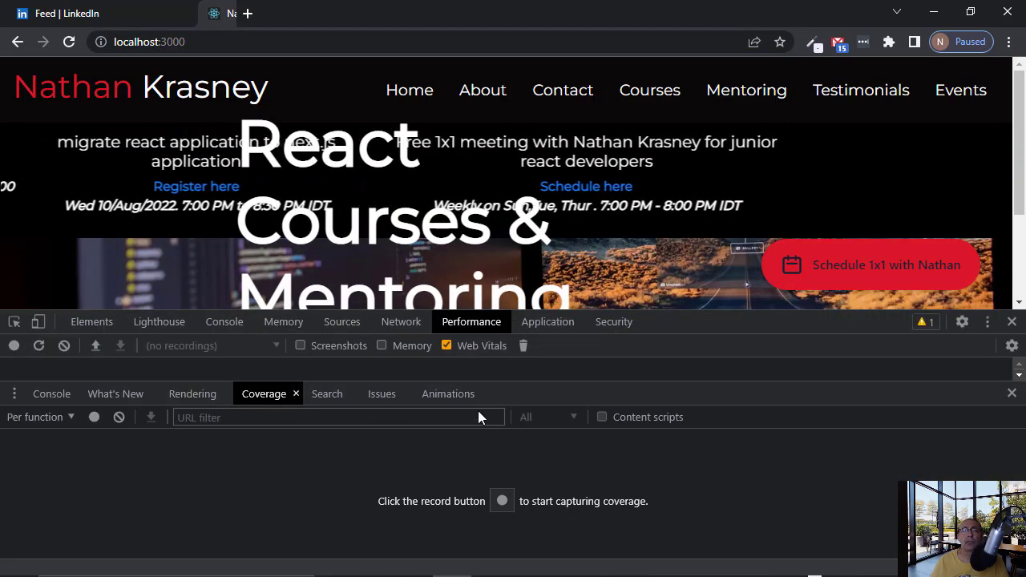
pyautogui.click(158, 322)
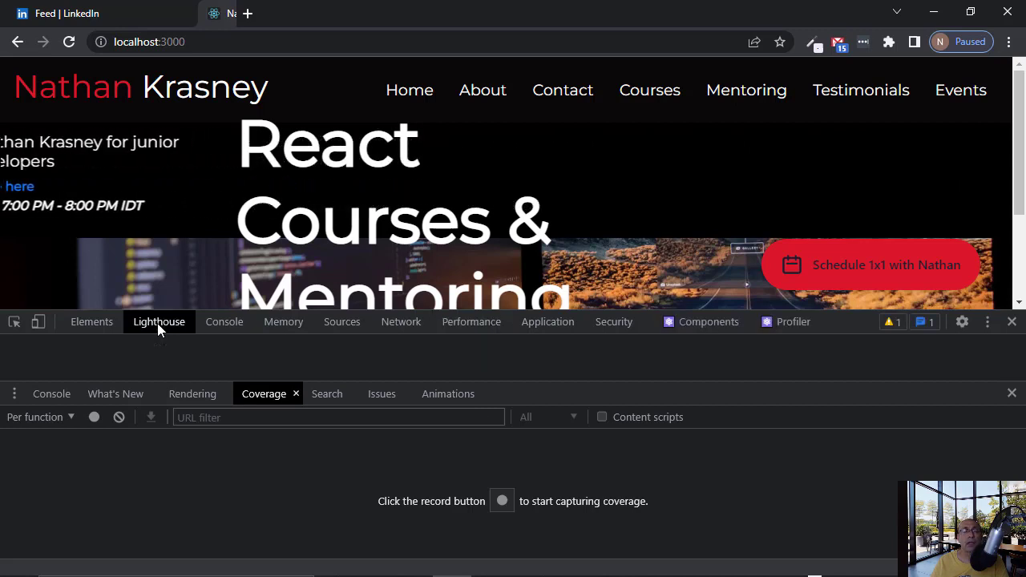
# Step: Resize the DevTools panes and untick Best practices so only Performance is audited
pyautogui.moveTo(272, 235); pyautogui.dragTo(302, 181)
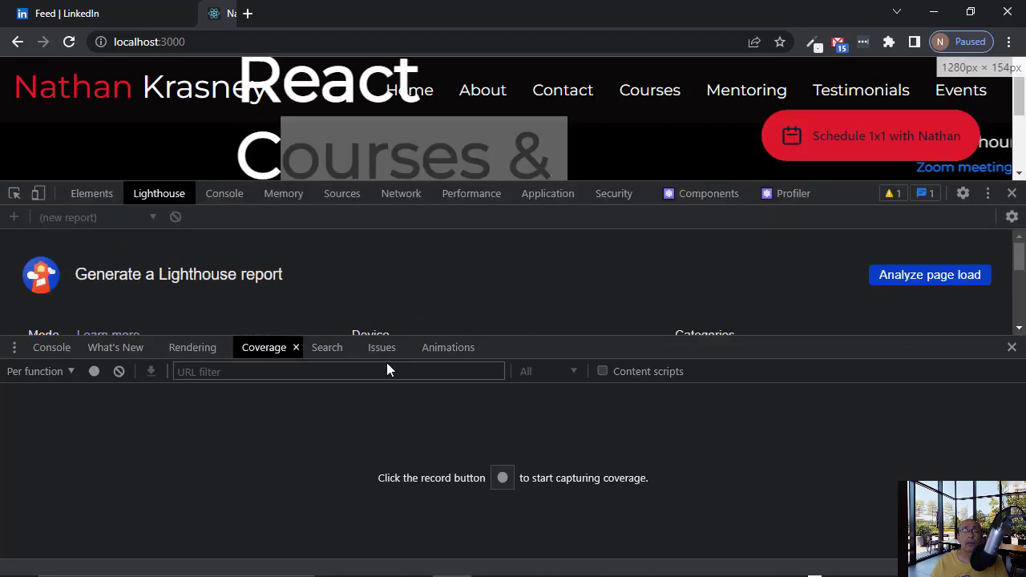
pyautogui.moveTo(392, 335); pyautogui.dragTo(382, 524)
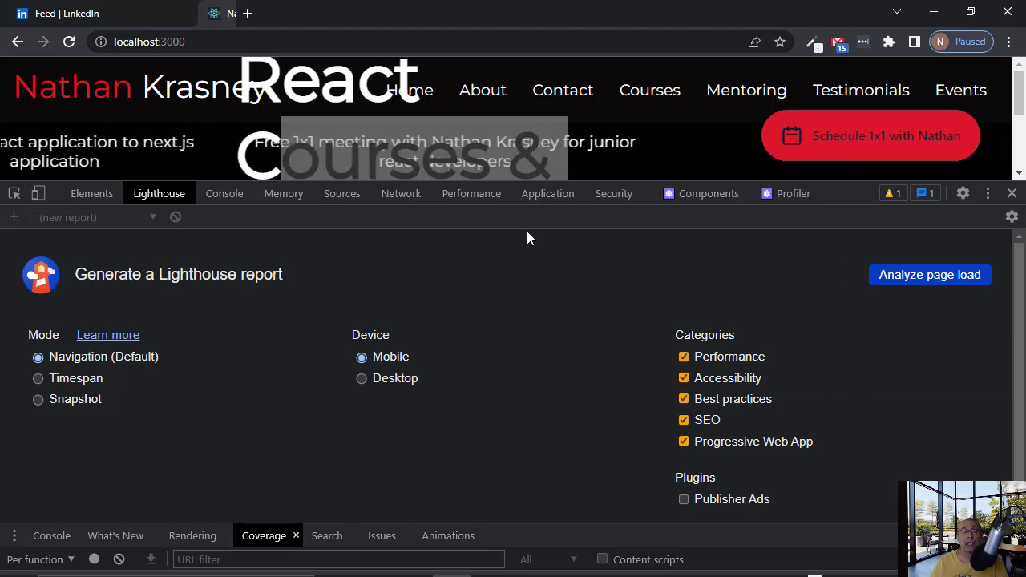
pyautogui.moveTo(549, 186); pyautogui.dragTo(549, 337)
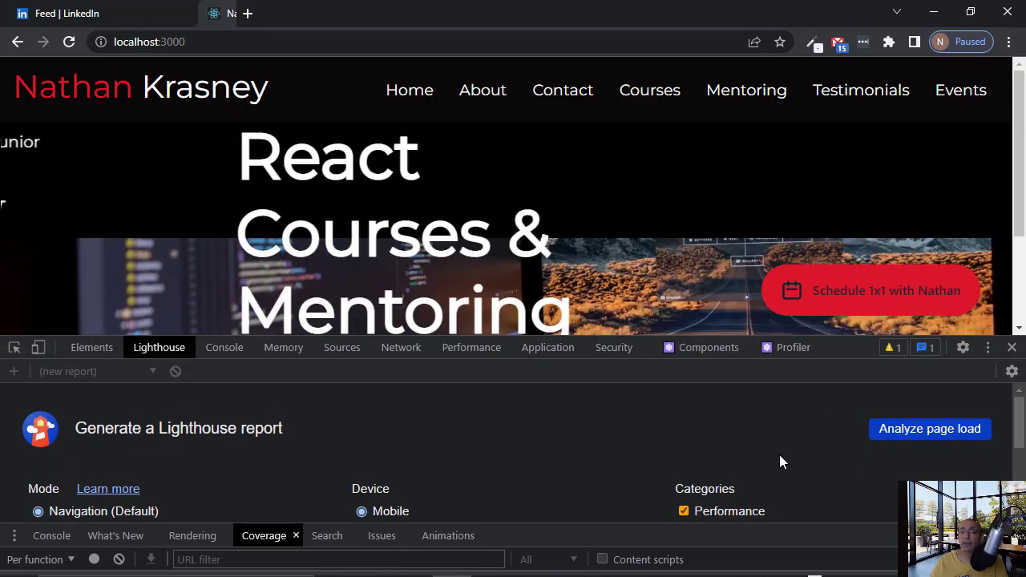
pyautogui.moveTo(699, 335); pyautogui.dragTo(704, 186)
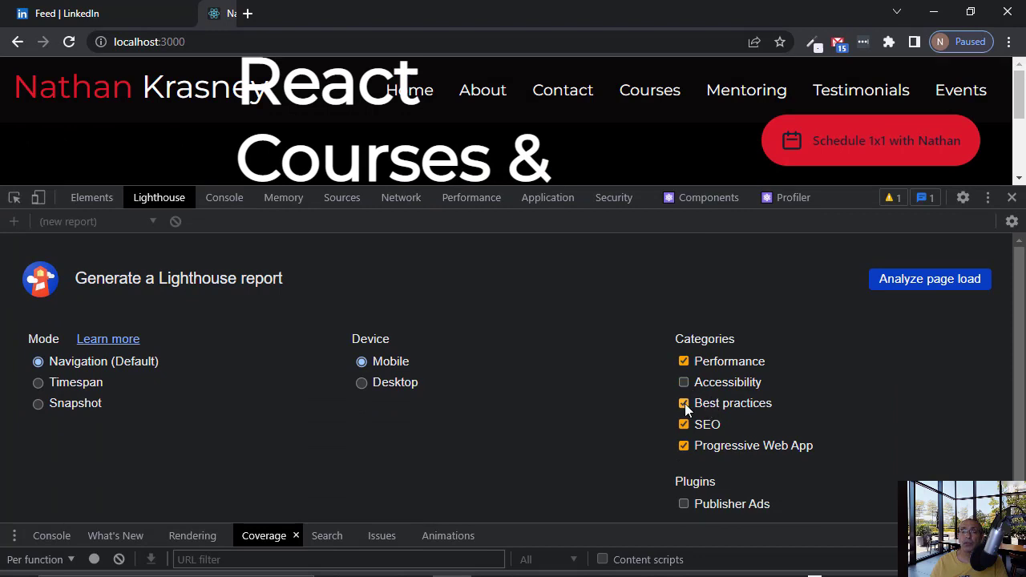
pyautogui.click(684, 404)
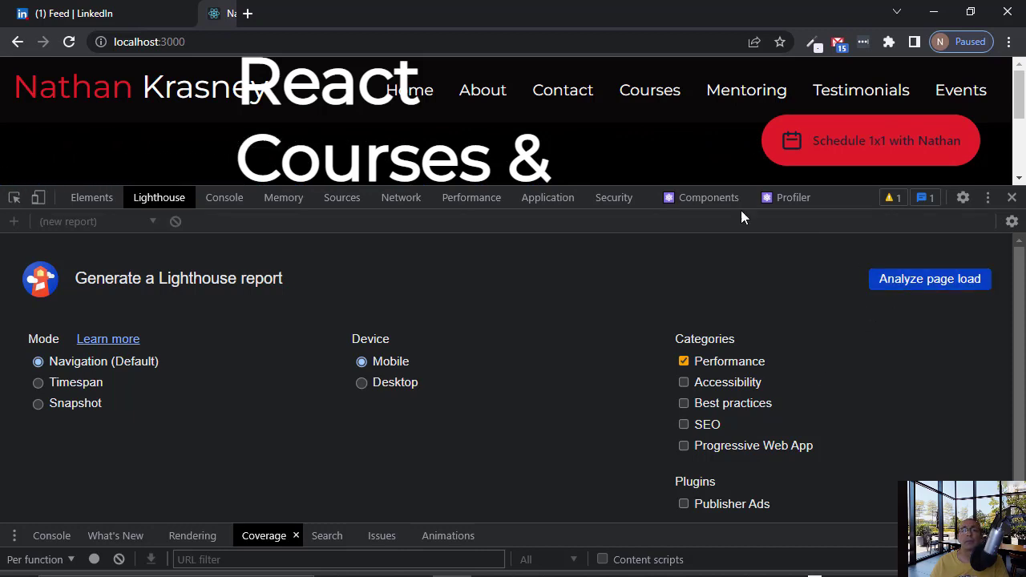
# Step: Run the Lighthouse page-load audit on localhost:3000 and review the Performance score of 27
pyautogui.moveTo(720, 186); pyautogui.dragTo(720, 243)
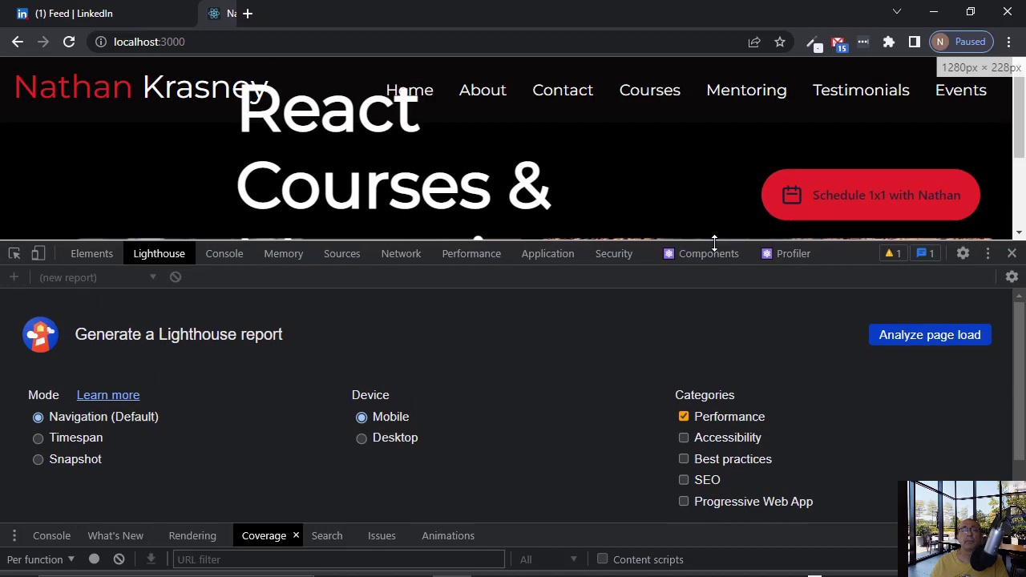
pyautogui.click(929, 335)
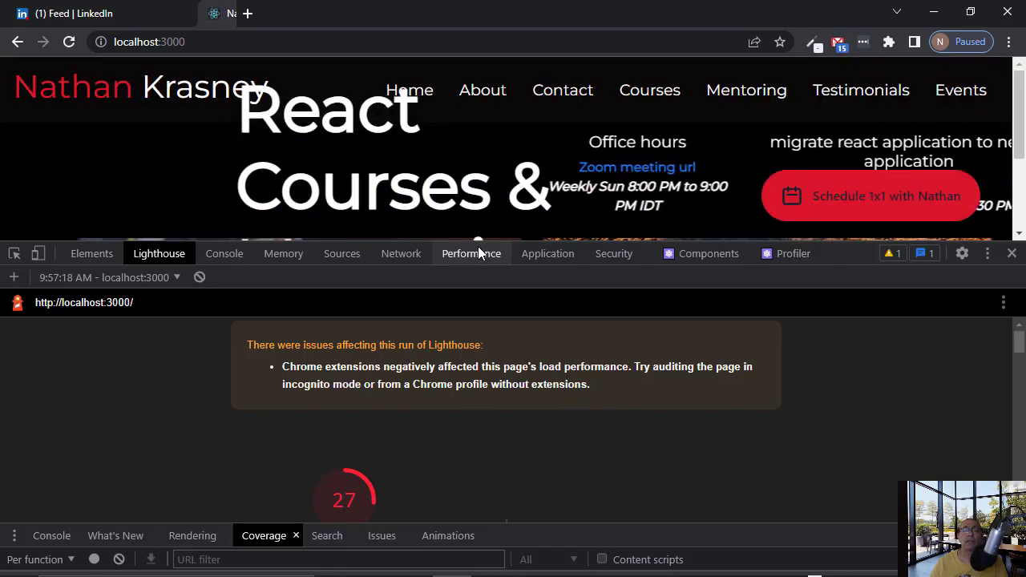
pyautogui.moveTo(477, 240); pyautogui.dragTo(490, 178)
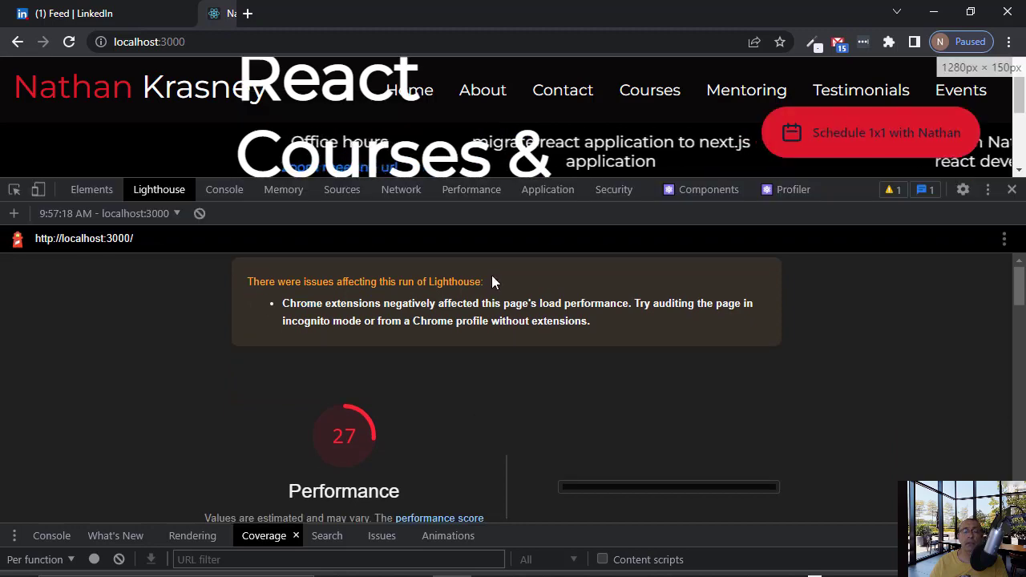
pyautogui.scroll(-2, 474, 402)
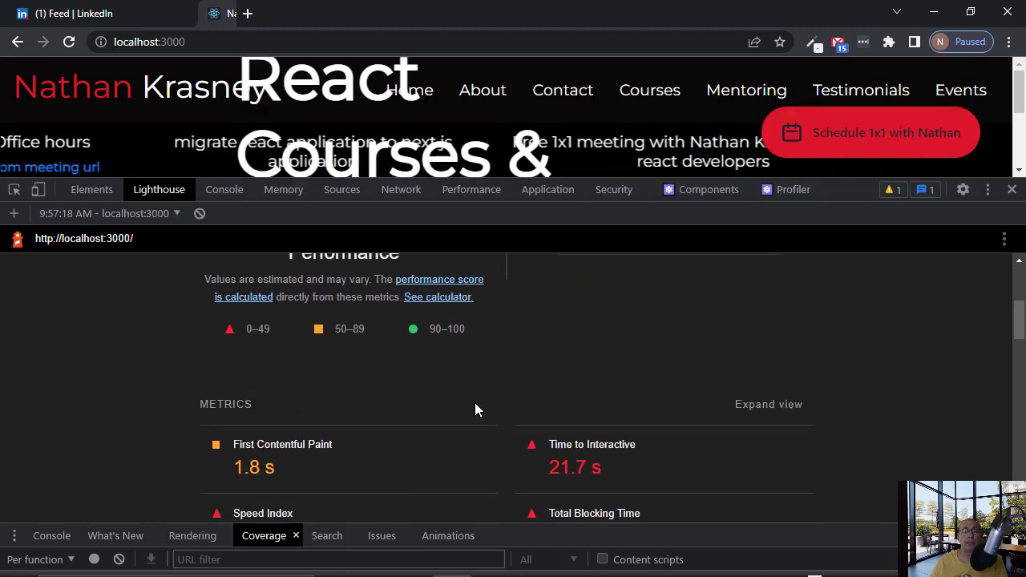
pyautogui.scroll(2, 474, 403)
pyautogui.scroll(1, 474, 410)
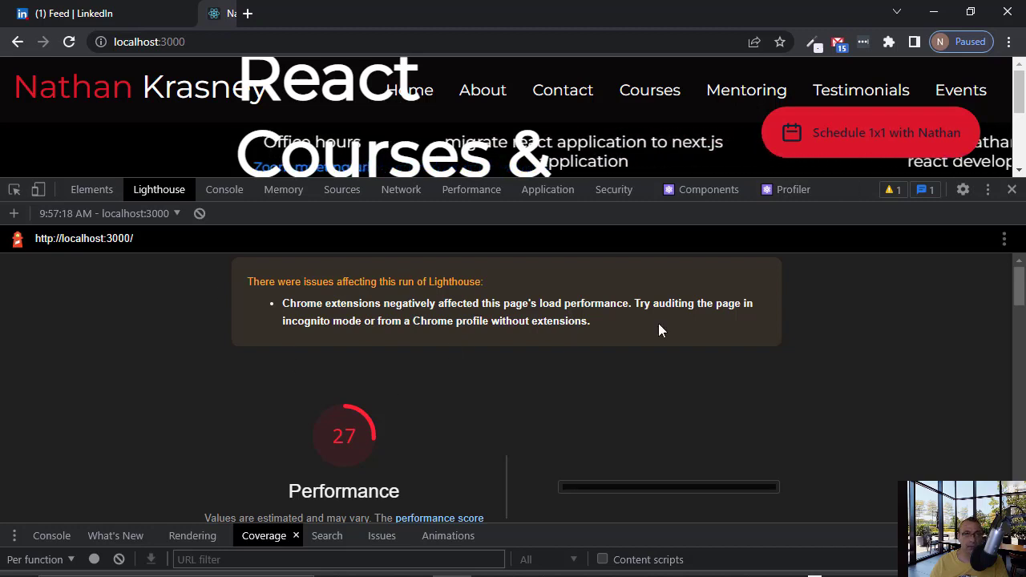
# Step: Close DevTools, stop the dev server in VS Code, and open a fresh terminal
pyautogui.click(1012, 190)
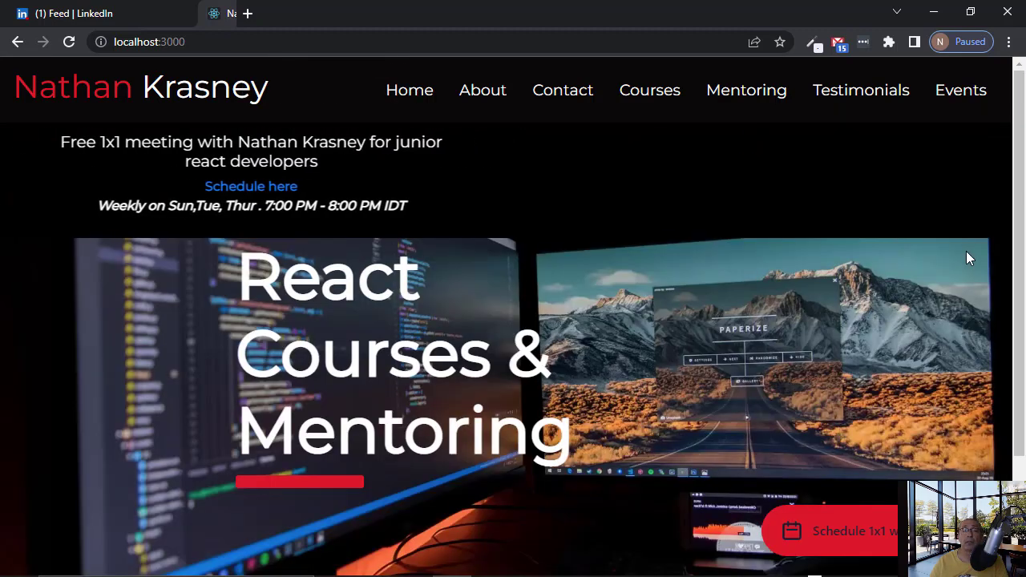
pyautogui.hotkey('alt', 'Tab')
pyautogui.hotkey('alt', 'Tab')
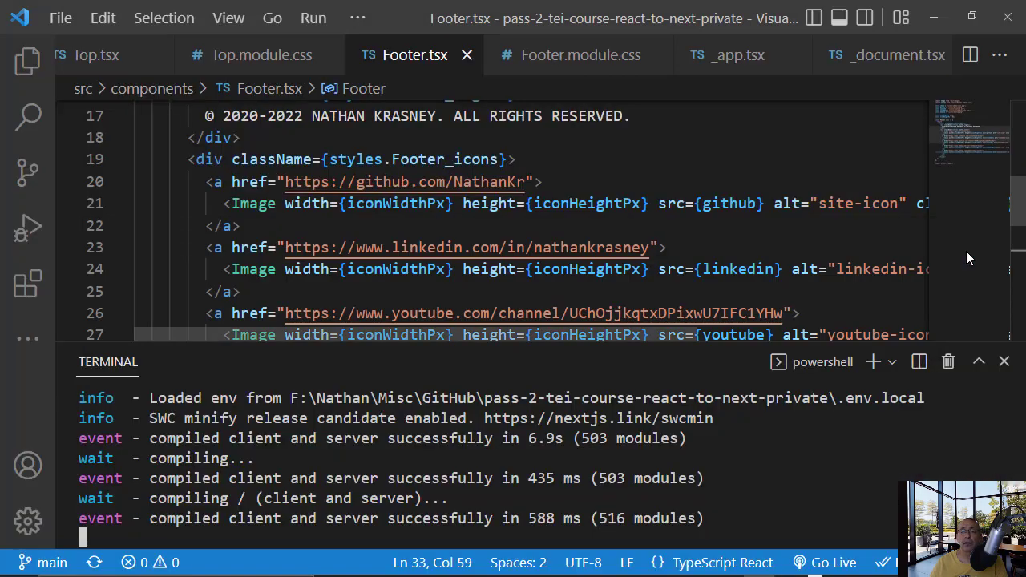
pyautogui.click(948, 364)
pyautogui.hotkey('ctrl', '`')
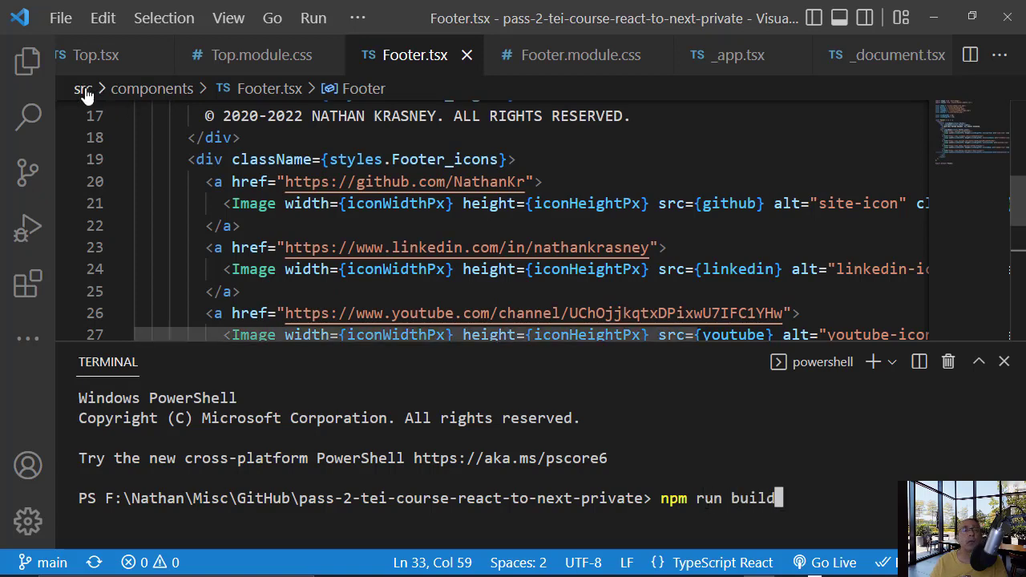
# Step: Show the Explorer file tree and expand the node_modules folder
pyautogui.click(27, 61)
pyautogui.scroll(1, 218, 212)
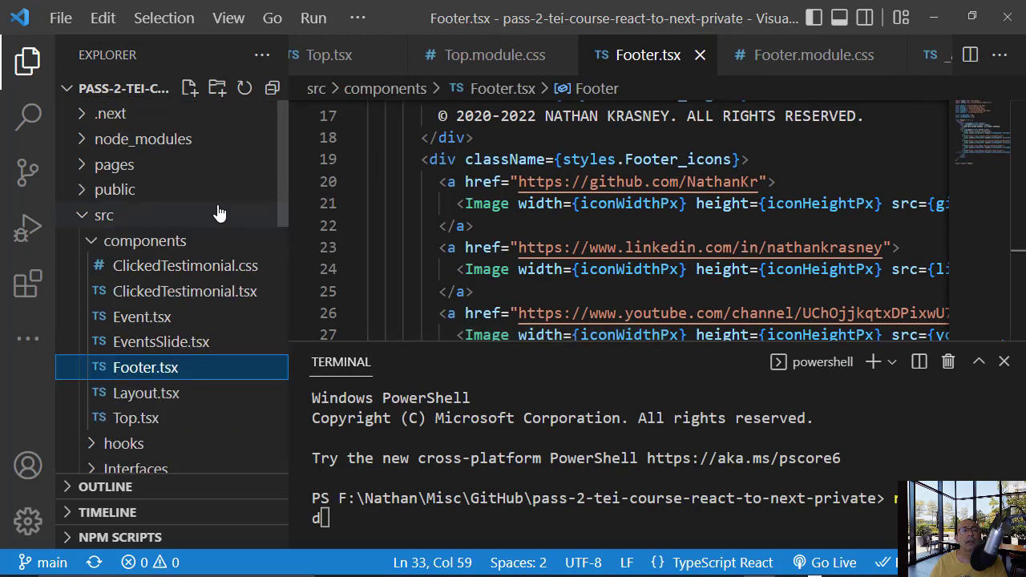
pyautogui.click(113, 140)
# Step: Reveal the project in File Explorer and delete the .next build folder, leaving 17 items
pyautogui.rightClick(113, 149)
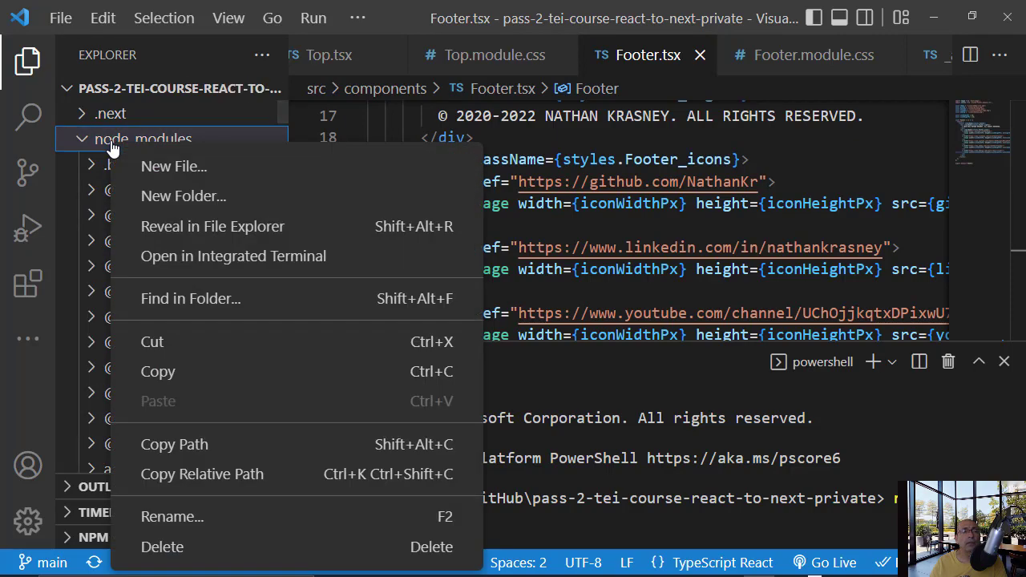
pyautogui.click(182, 228)
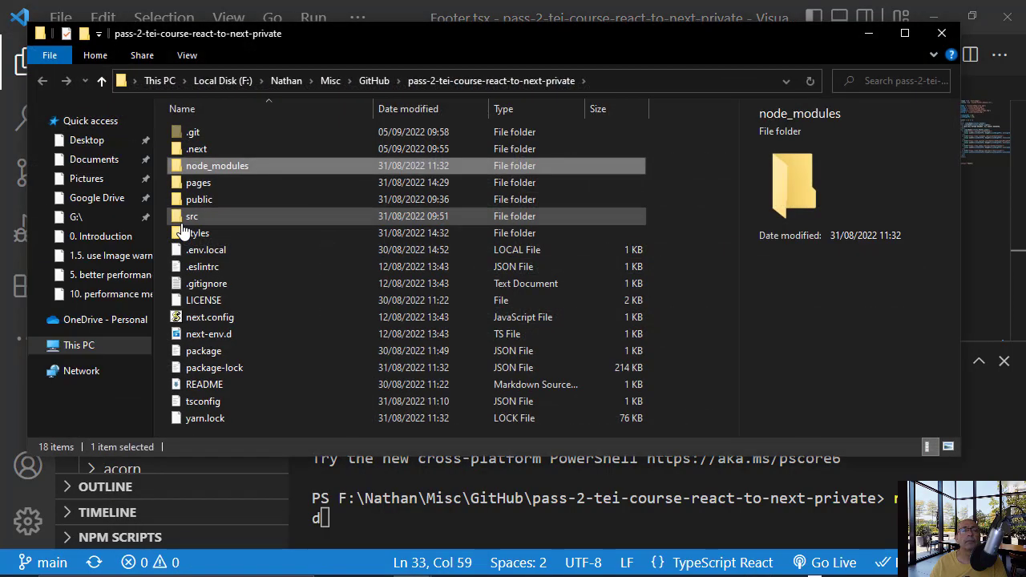
pyautogui.click(200, 149)
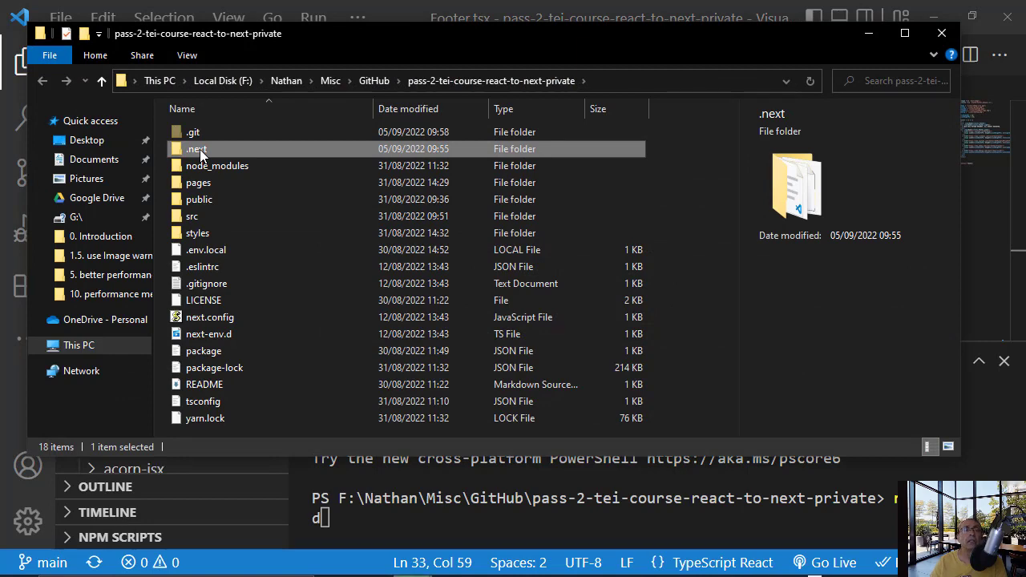
pyautogui.press('Delete')
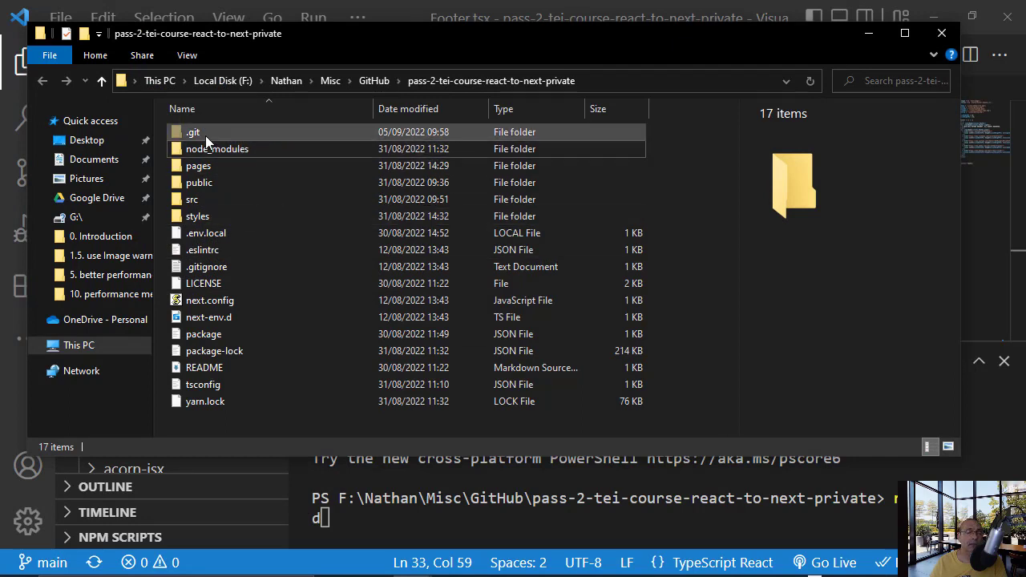
# Step: Run npm run build, collapse node_modules, src and styles, then open package.json
pyautogui.click(503, 519)
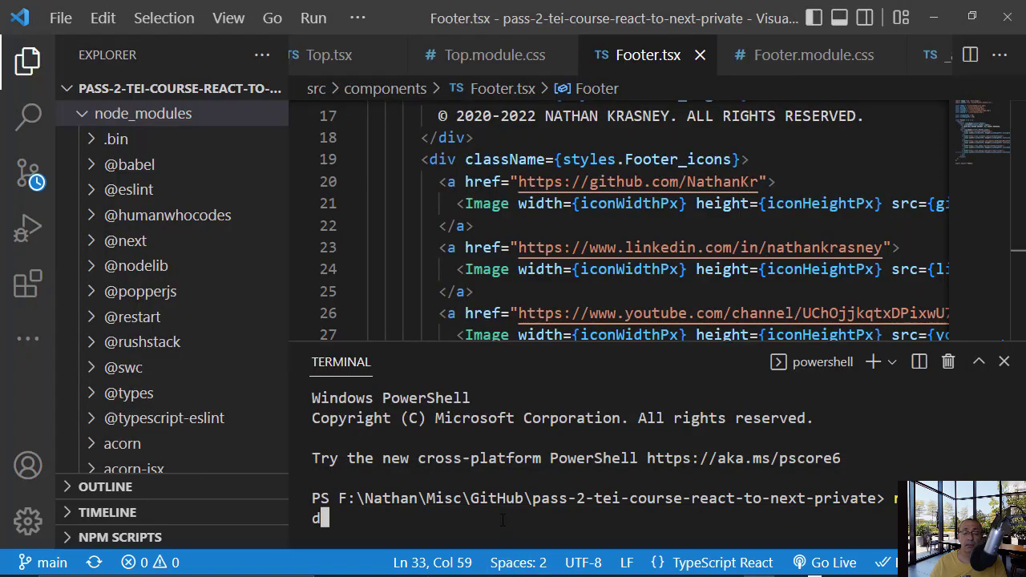
pyautogui.press('Return')
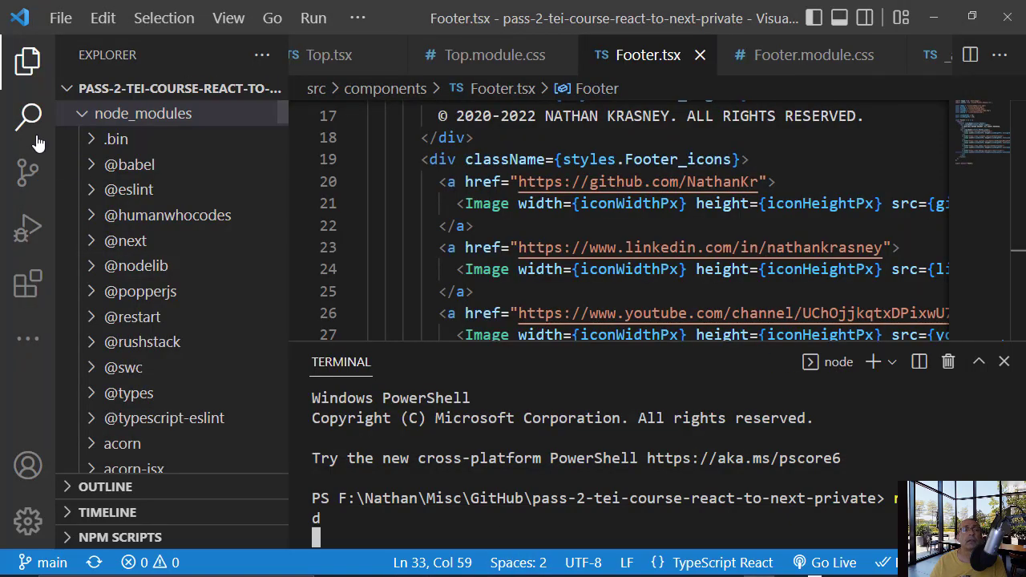
pyautogui.click(82, 114)
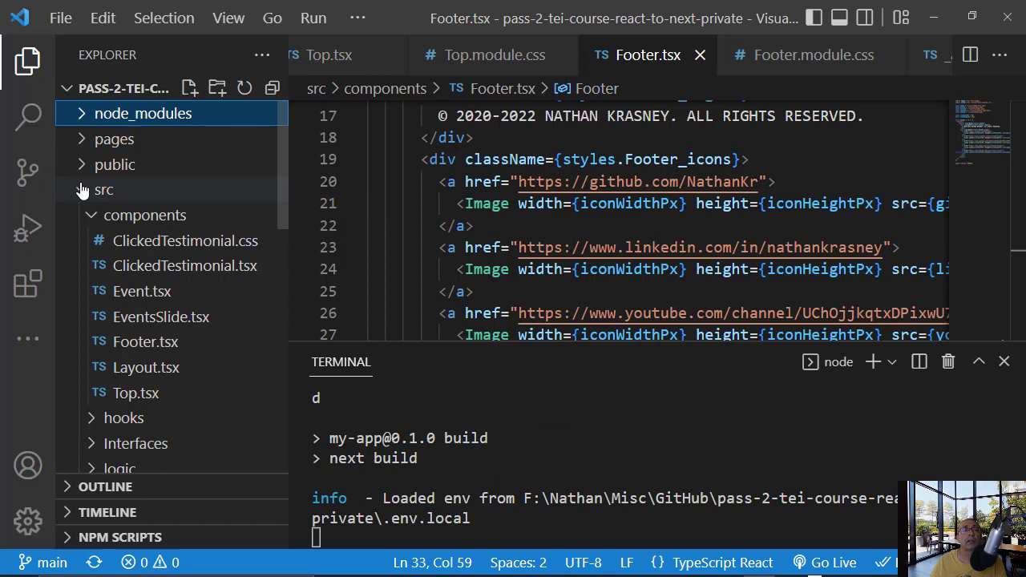
pyautogui.click(82, 190)
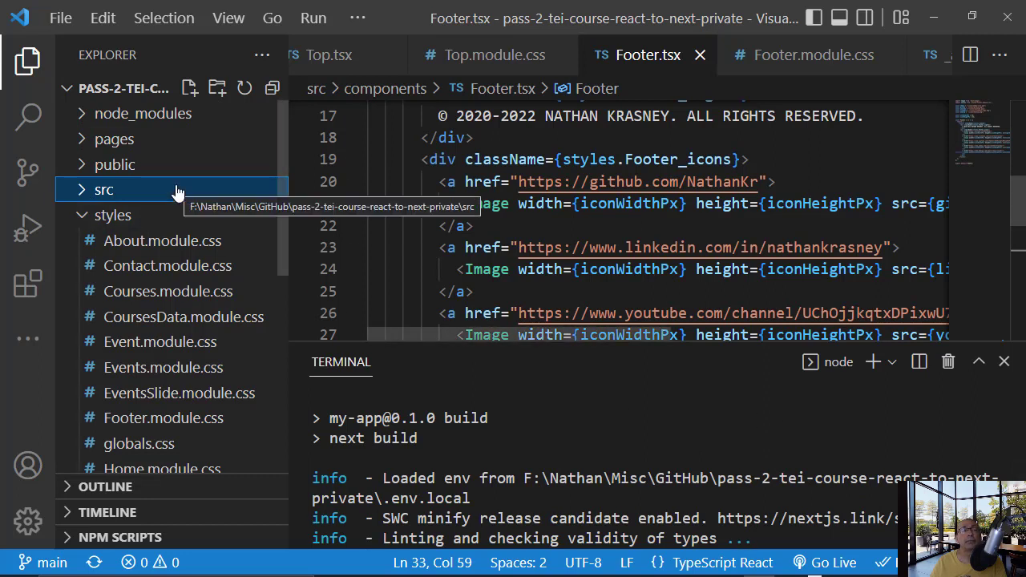
pyautogui.click(82, 221)
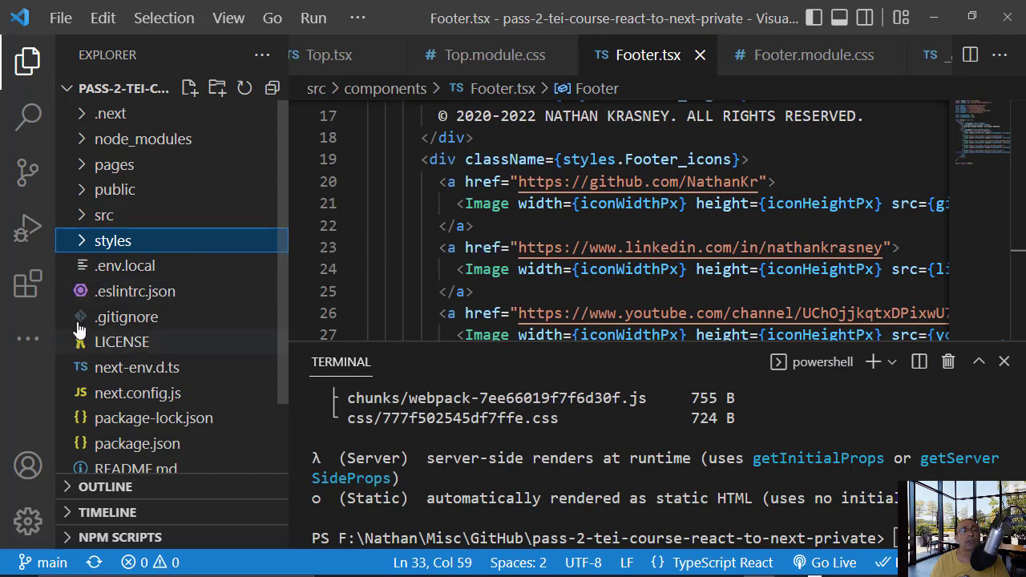
pyautogui.click(149, 445)
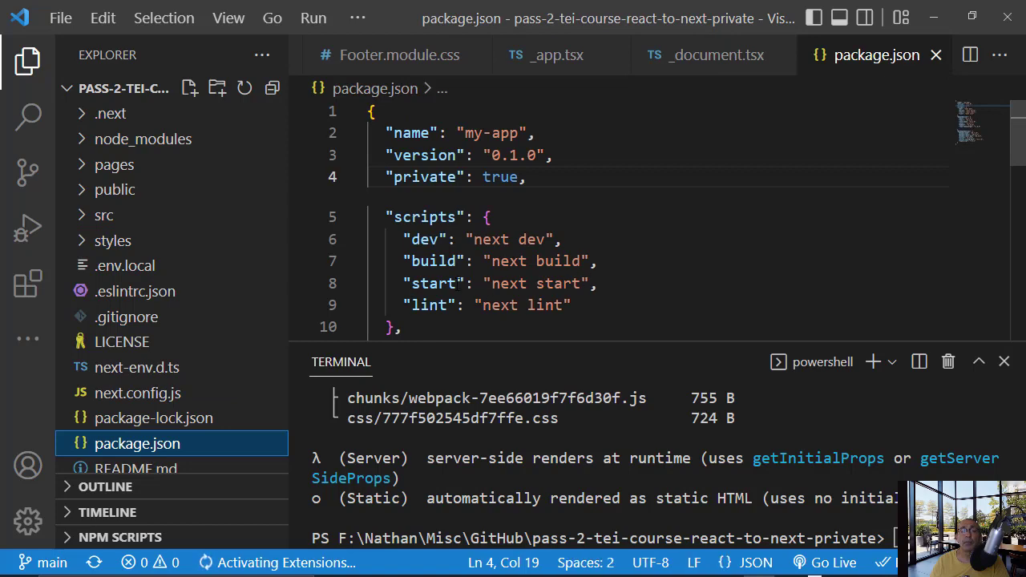
# Step: Check the package.json scripts and start the Next.js production server with npm run start
pyautogui.click(491, 192)
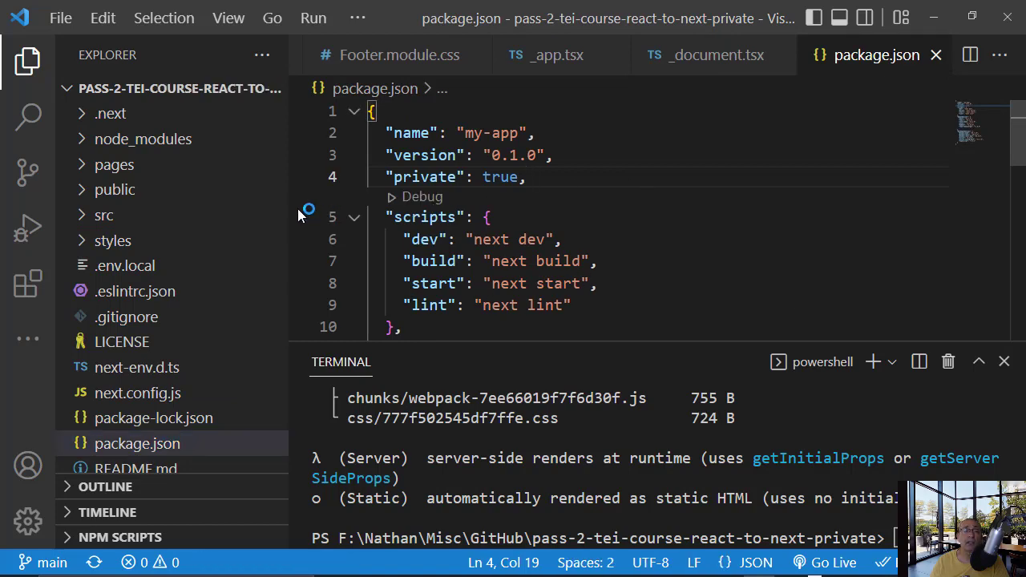
pyautogui.moveTo(286, 206); pyautogui.dragTo(64, 206)
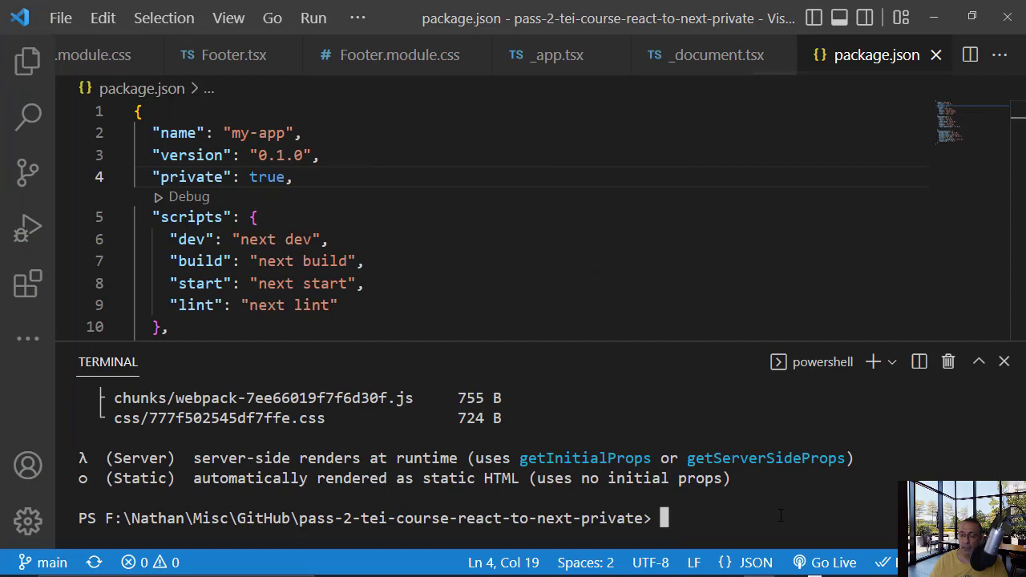
pyautogui.press('Up')
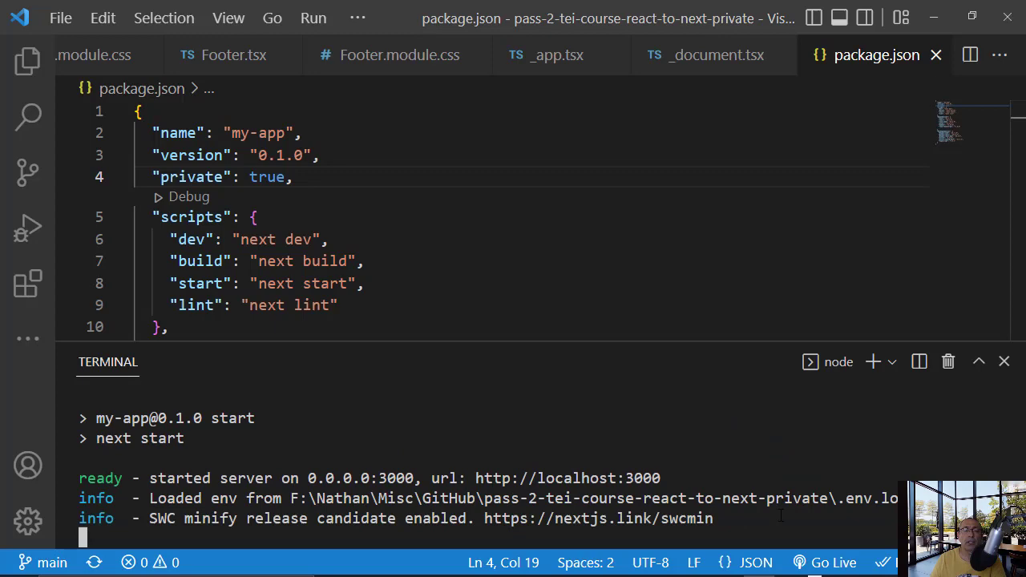
pyautogui.hotkey('alt', 'Tab')
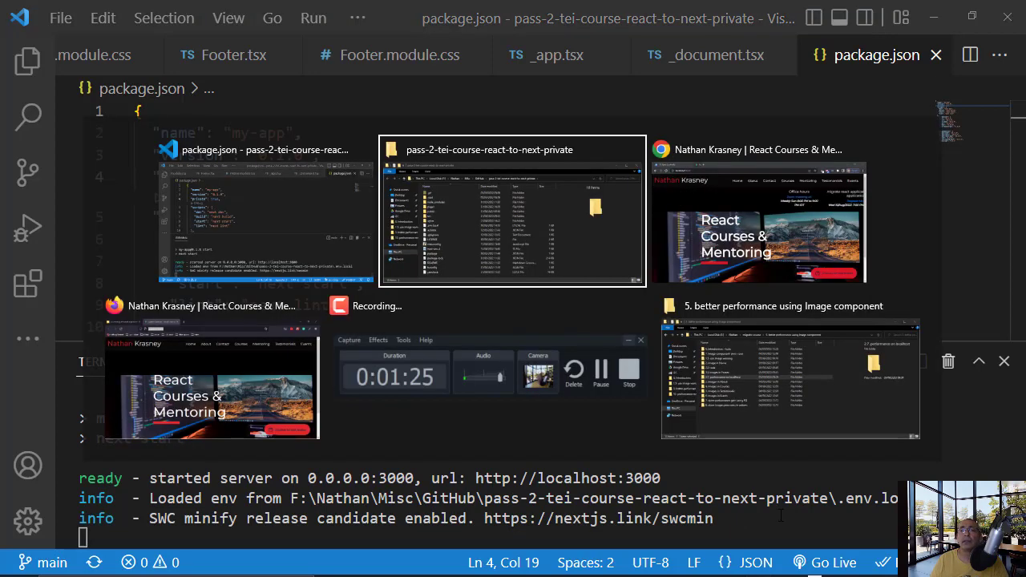
# Step: Reload localhost:3000 in Chrome and open DevTools on the Lighthouse panel
pyautogui.hotkey('alt', 'Tab')
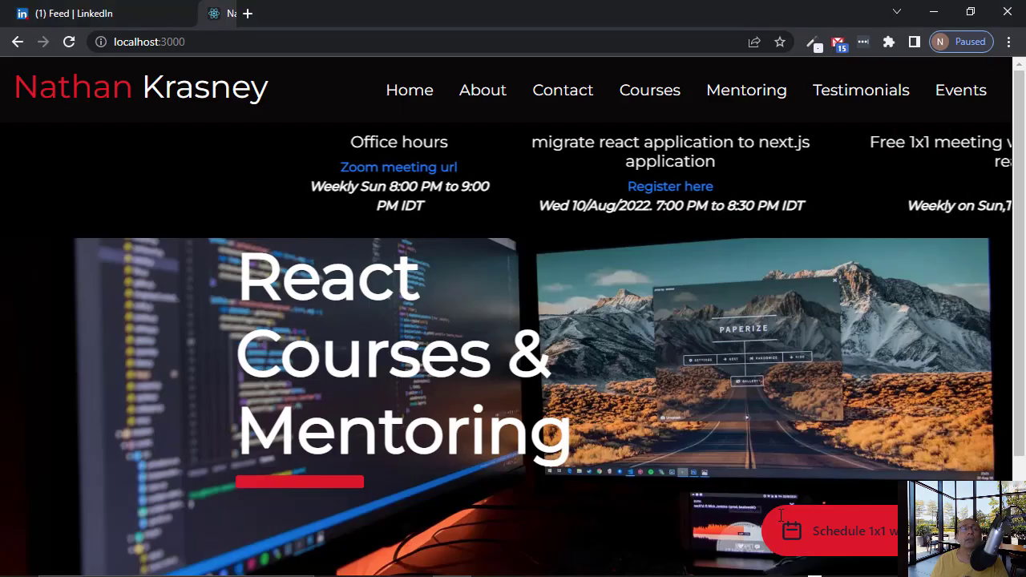
pyautogui.press('F5')
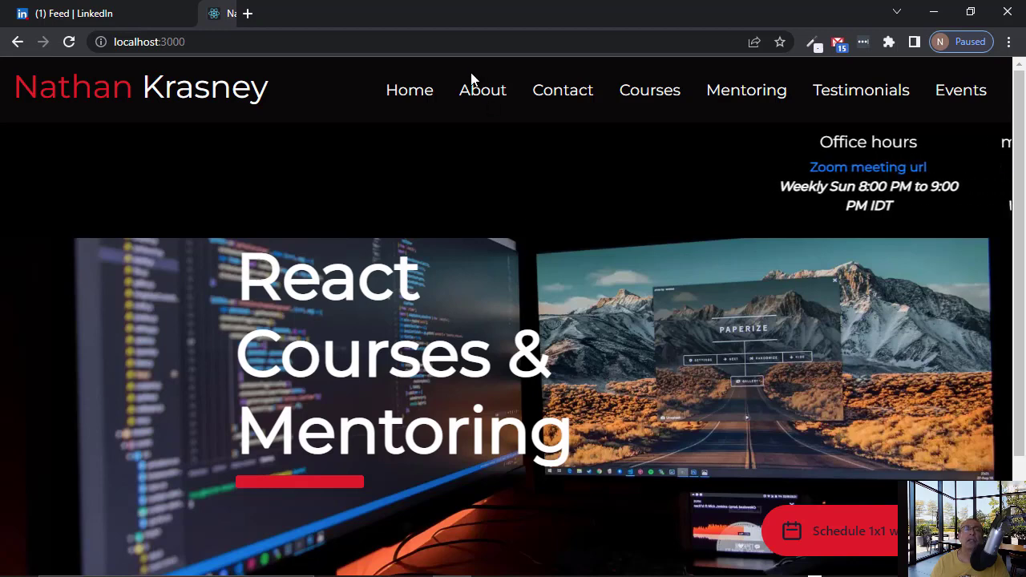
pyautogui.click(453, 42)
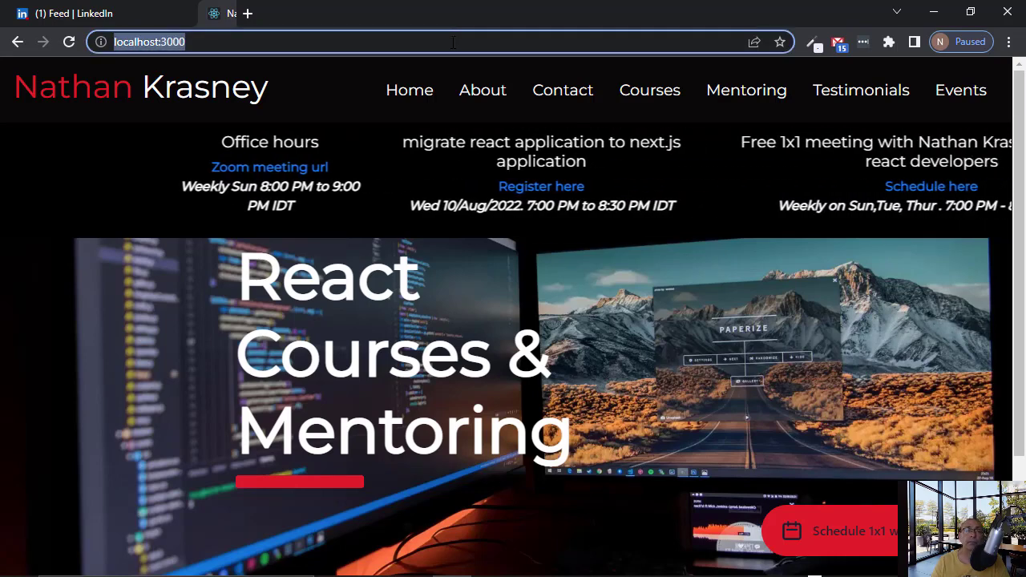
pyautogui.press('F12')
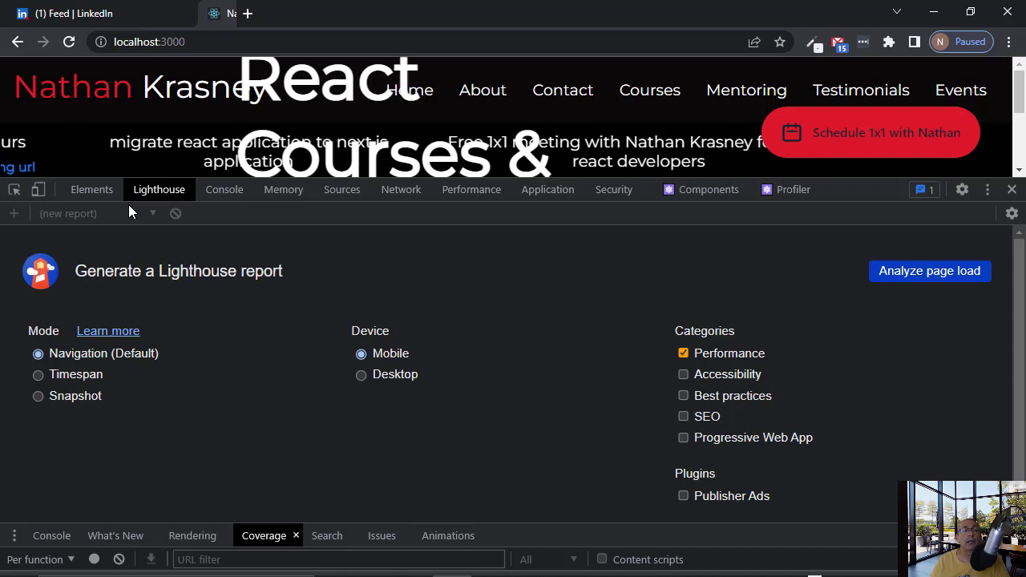
# Step: Run a mobile Performance Lighthouse audit of the localhost:3000 production build
pyautogui.click(918, 271)
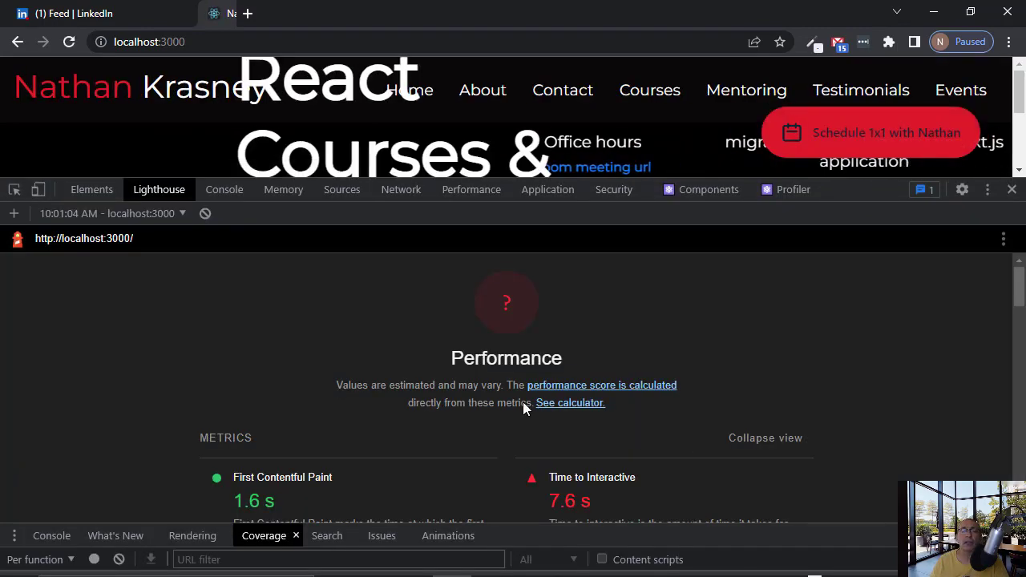
pyautogui.scroll(-3, 523, 401)
pyautogui.scroll(-2, 522, 402)
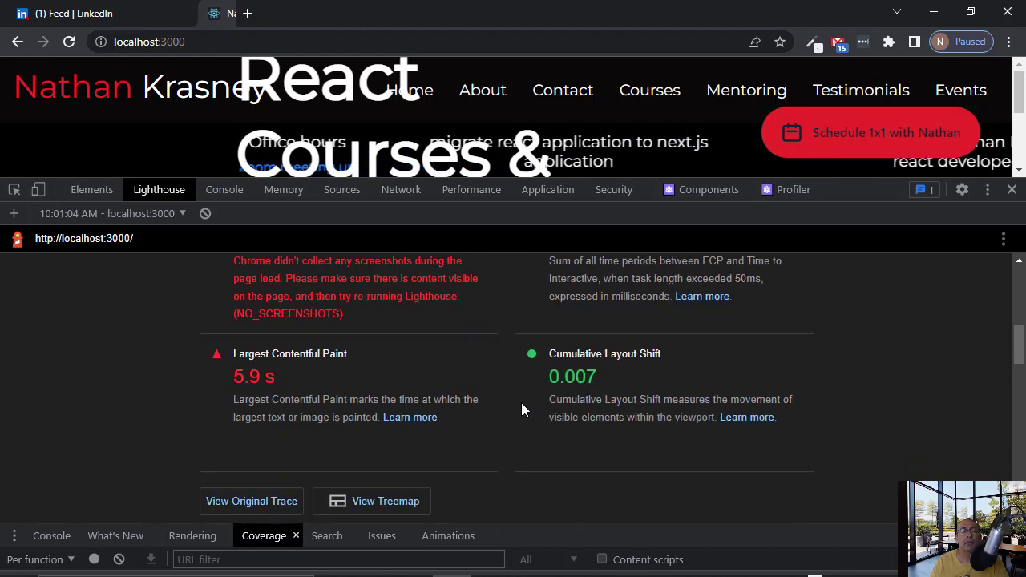
pyautogui.scroll(-3, 520, 402)
pyautogui.scroll(8, 521, 411)
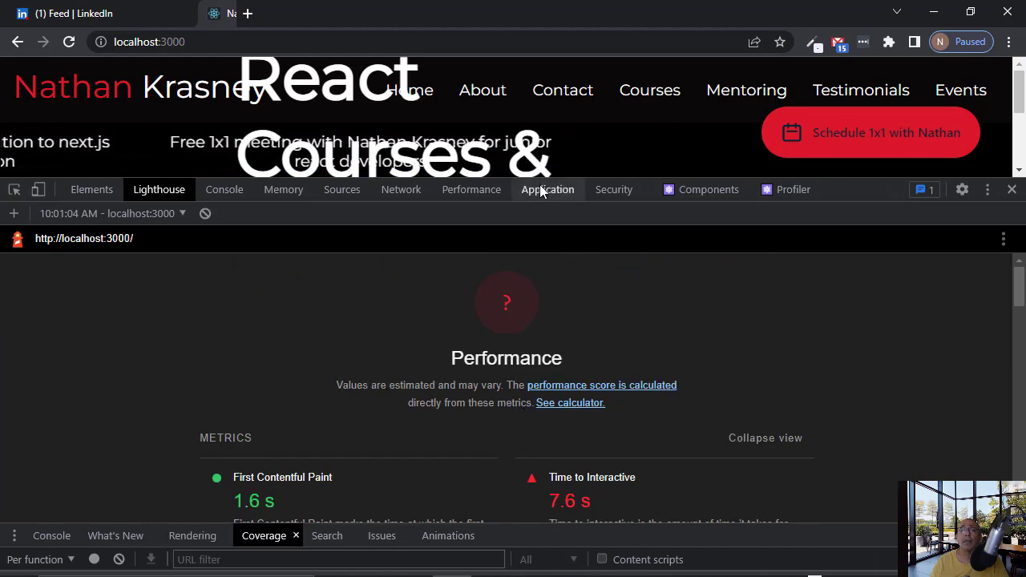
# Step: Enlarge DevTools to review the report's 7.6 s Time to Interactive, then clear the report
pyautogui.moveTo(540, 177); pyautogui.dragTo(550, 371)
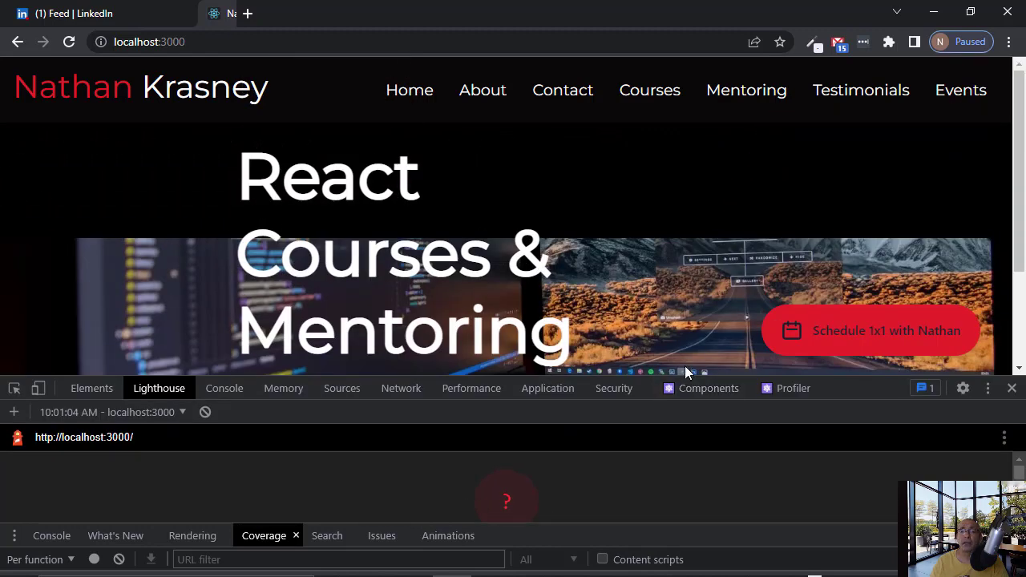
pyautogui.moveTo(682, 375); pyautogui.dragTo(708, 186)
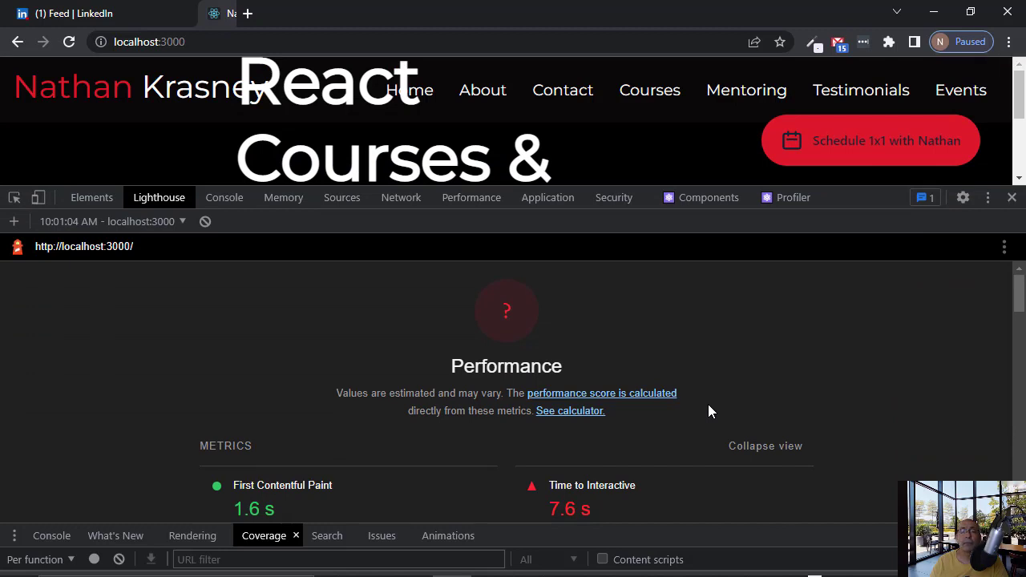
pyautogui.scroll(-5, 708, 411)
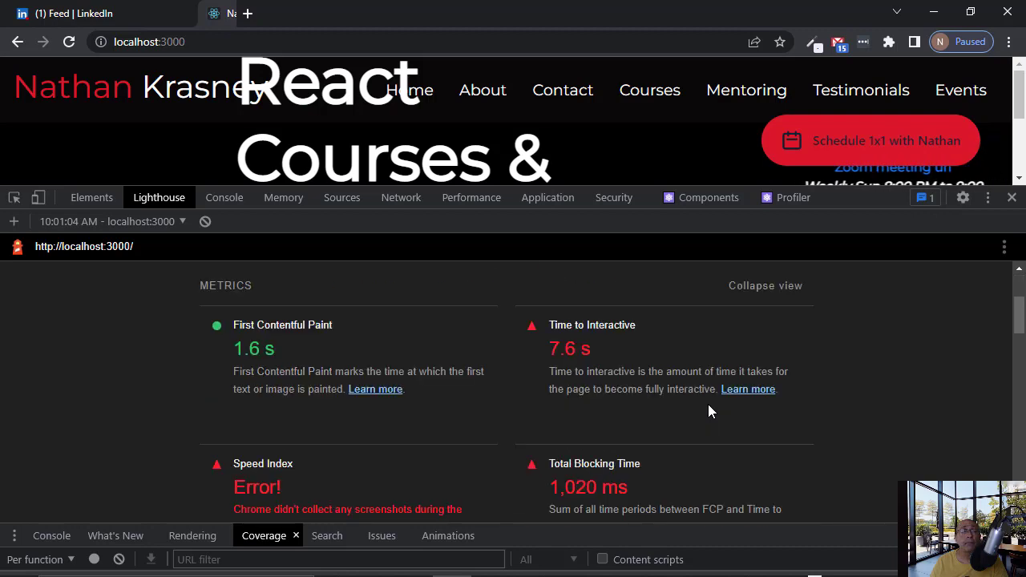
pyautogui.scroll(-3, 708, 404)
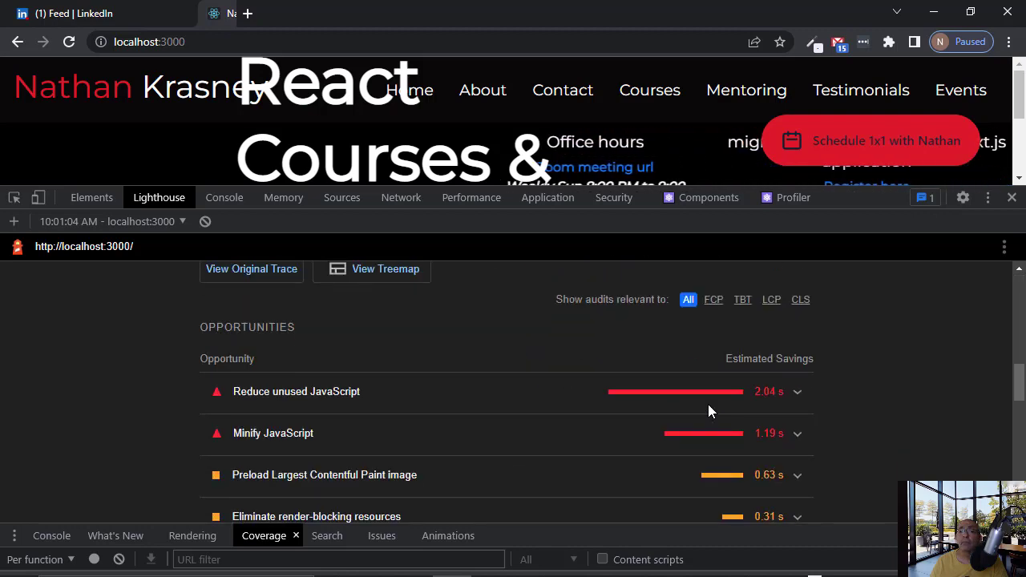
pyautogui.scroll(-5, 707, 404)
pyautogui.scroll(-6, 708, 412)
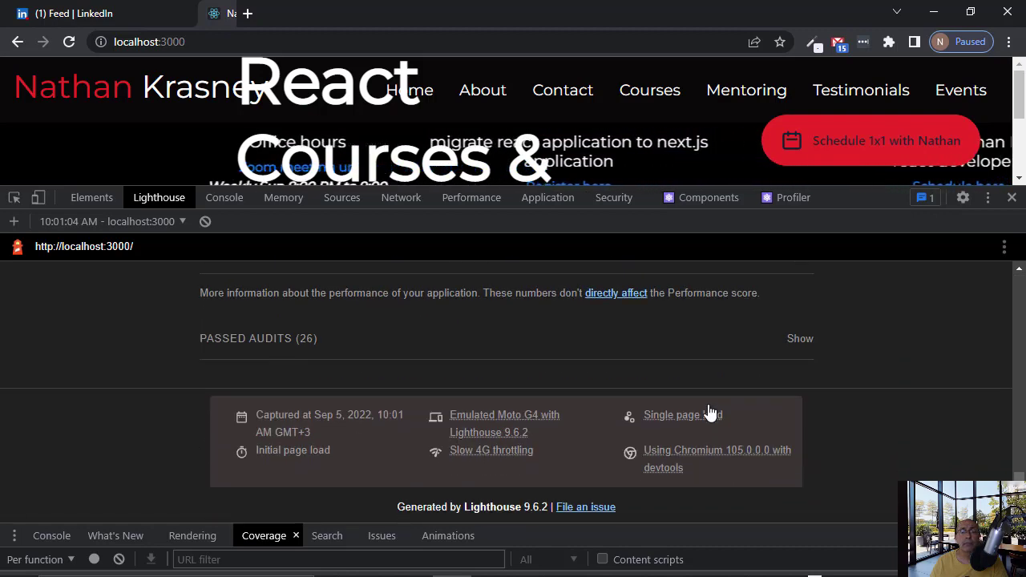
pyautogui.scroll(8, 707, 411)
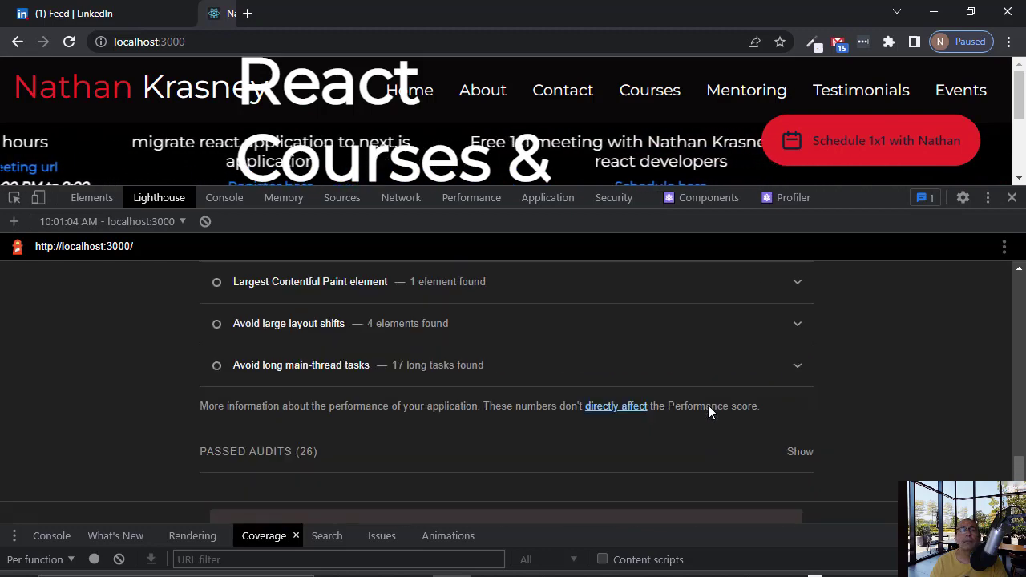
pyautogui.scroll(5, 707, 411)
pyautogui.click(206, 222)
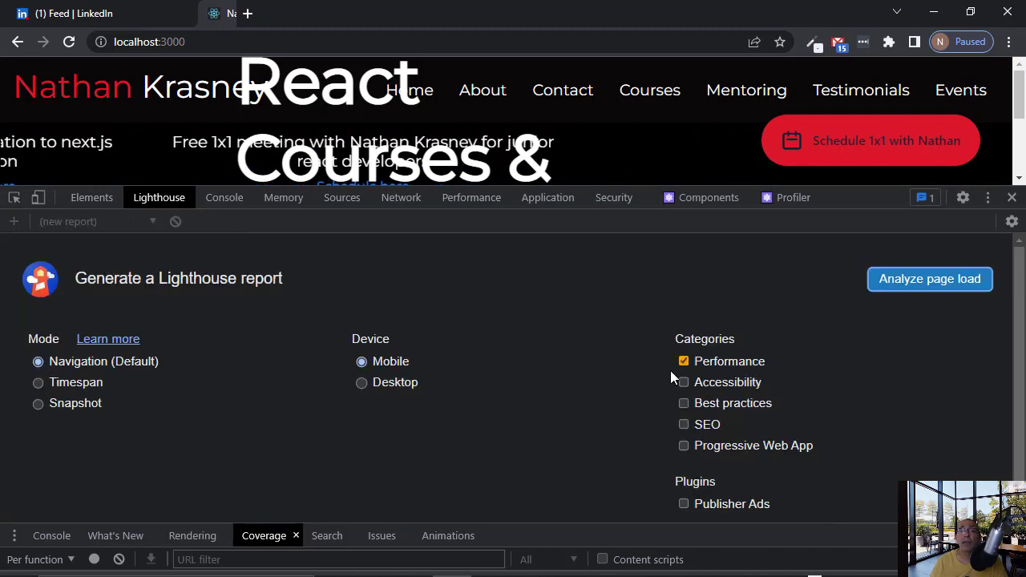
# Step: Rerun the Lighthouse page-load audit on localhost:3000 and scroll through the results
pyautogui.click(918, 286)
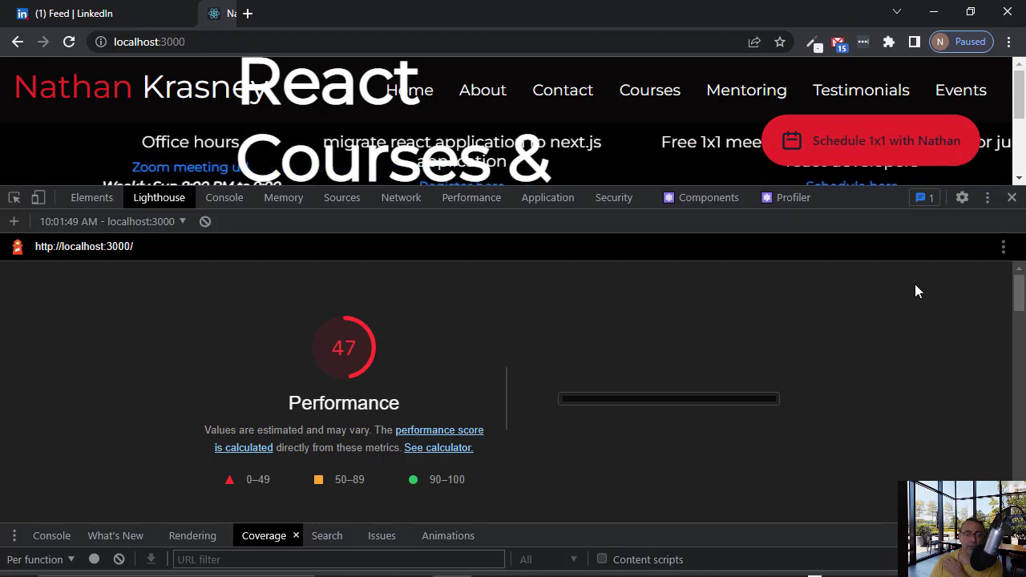
pyautogui.scroll(-2, 831, 397)
pyautogui.scroll(-5, 830, 397)
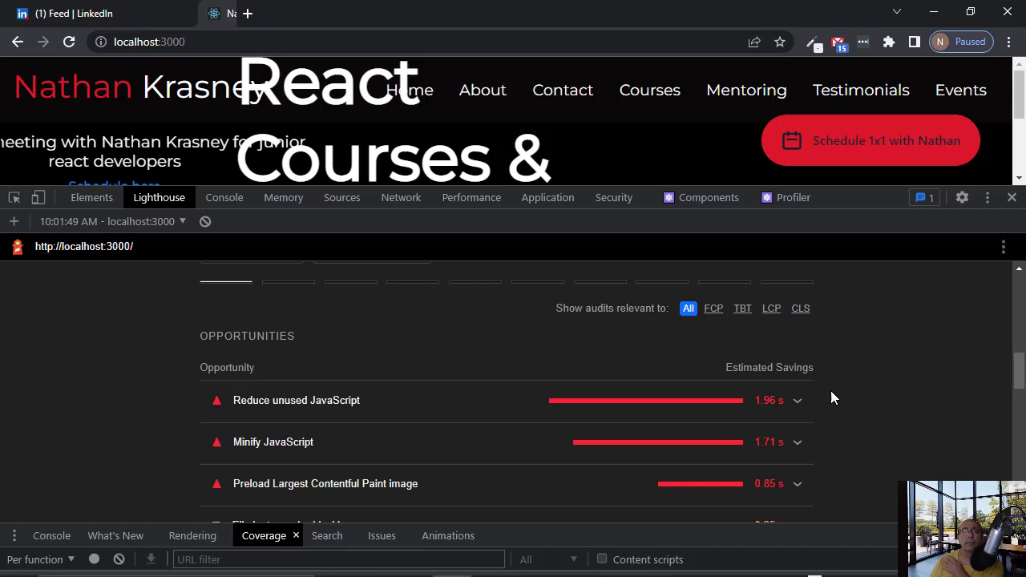
pyautogui.scroll(2, 831, 392)
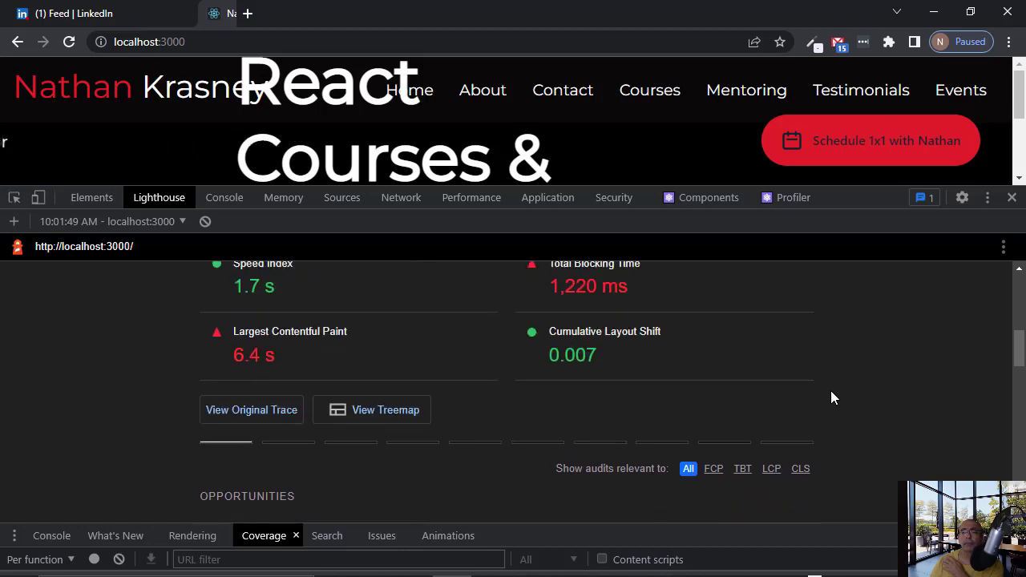
pyautogui.scroll(3, 831, 392)
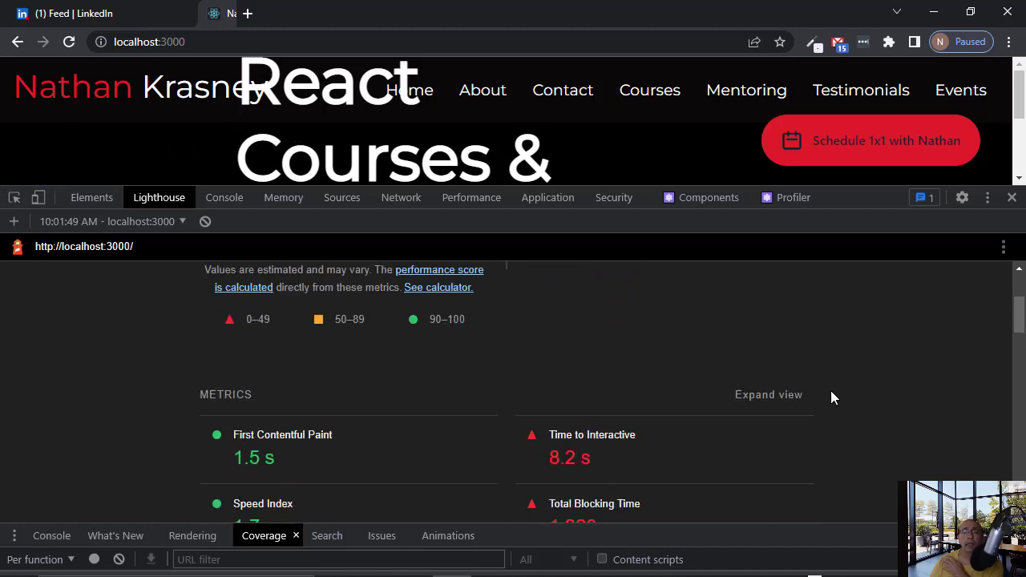
pyautogui.scroll(2, 831, 391)
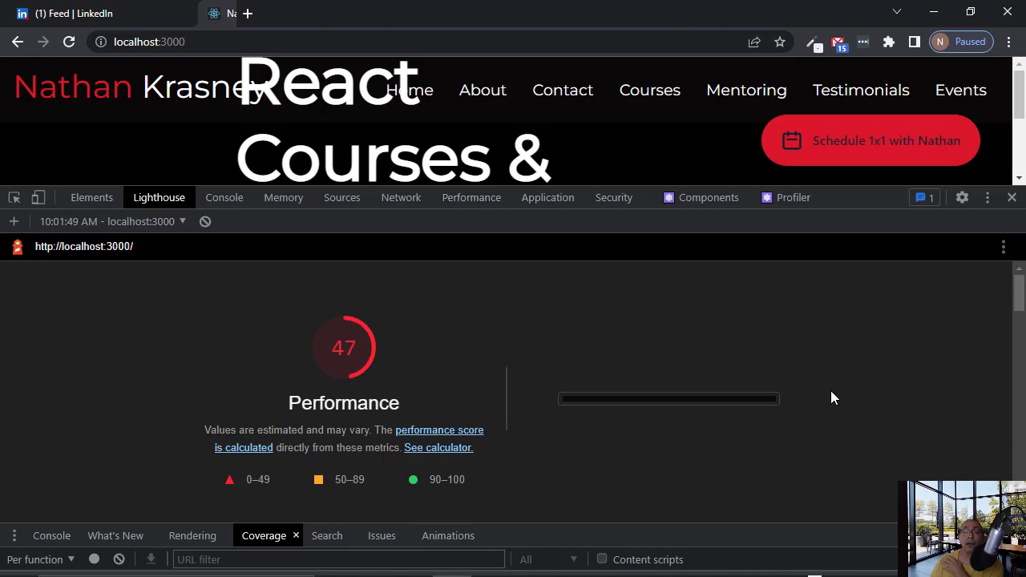
pyautogui.scroll(-2, 831, 398)
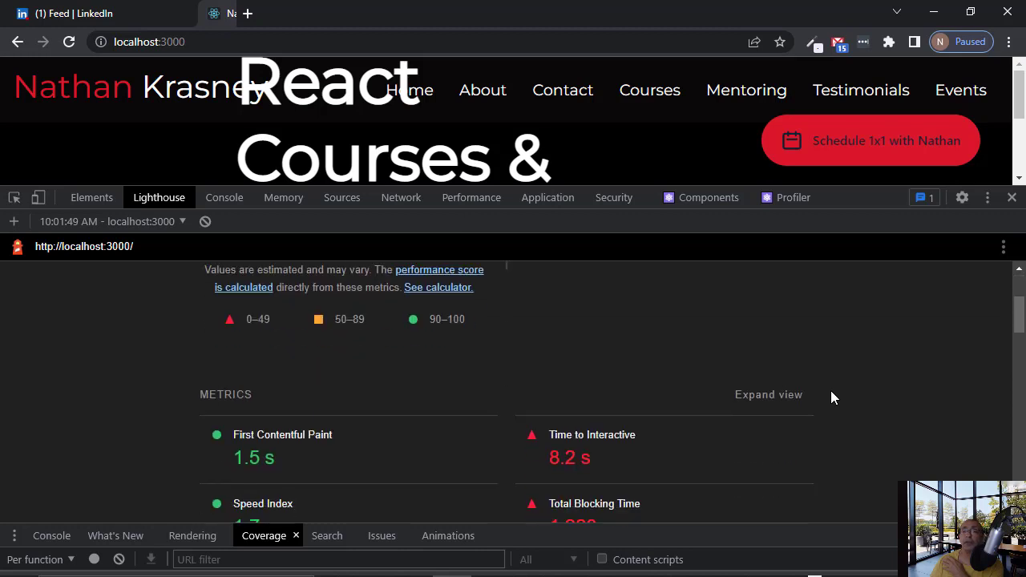
pyautogui.scroll(-3, 831, 397)
pyautogui.scroll(-2, 831, 398)
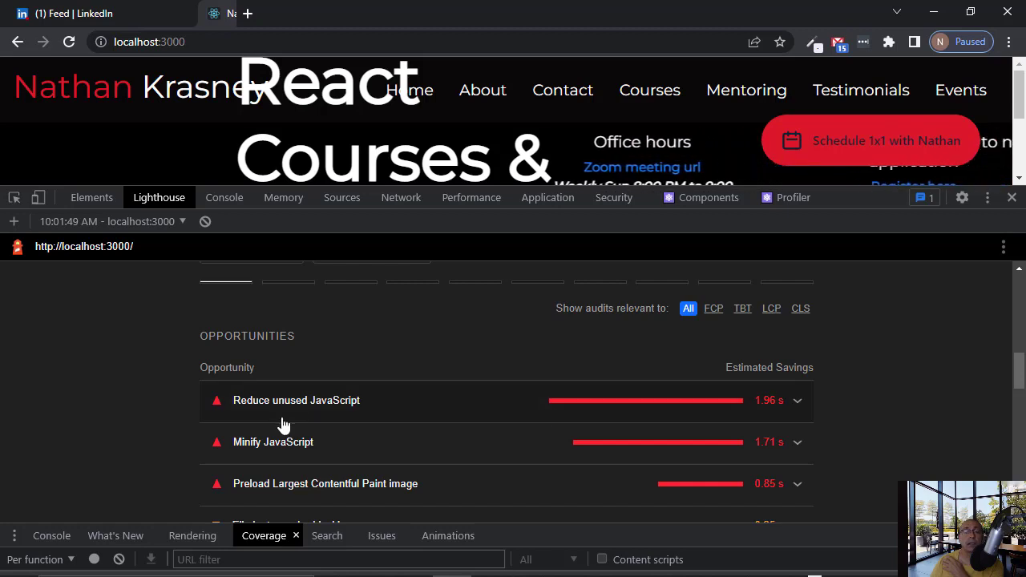
# Step: Expand the Reduce unused JavaScript opportunity to see the offending scripts
pyautogui.click(305, 407)
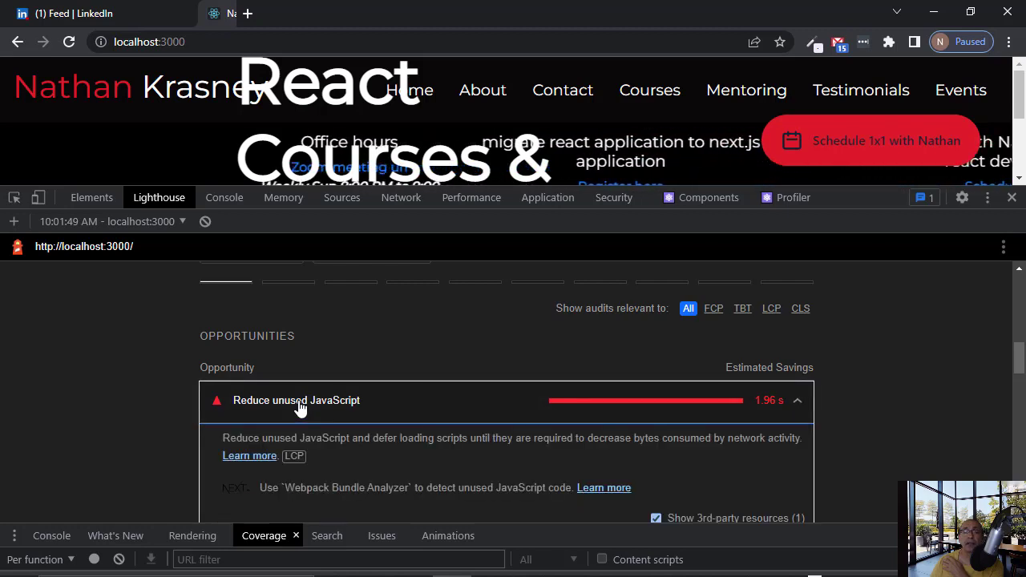
pyautogui.scroll(-1, 301, 410)
pyautogui.scroll(-1, 298, 407)
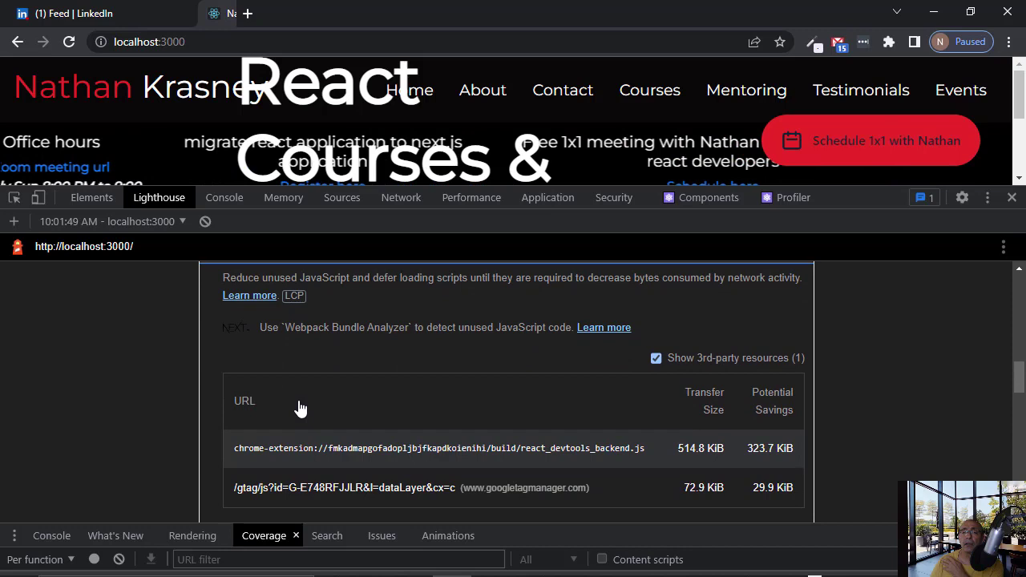
pyautogui.scroll(2, 298, 401)
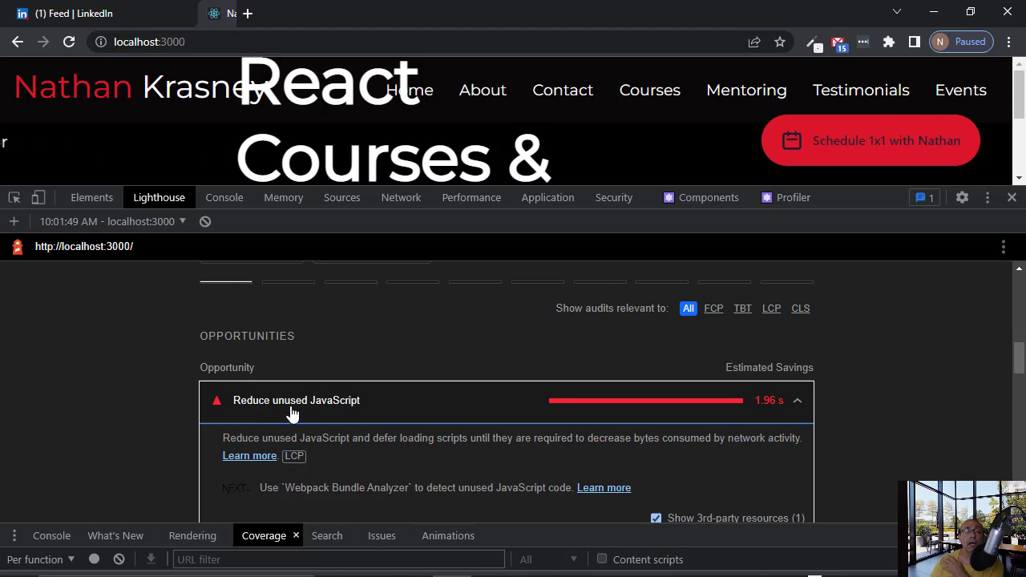
pyautogui.scroll(-1, 675, 413)
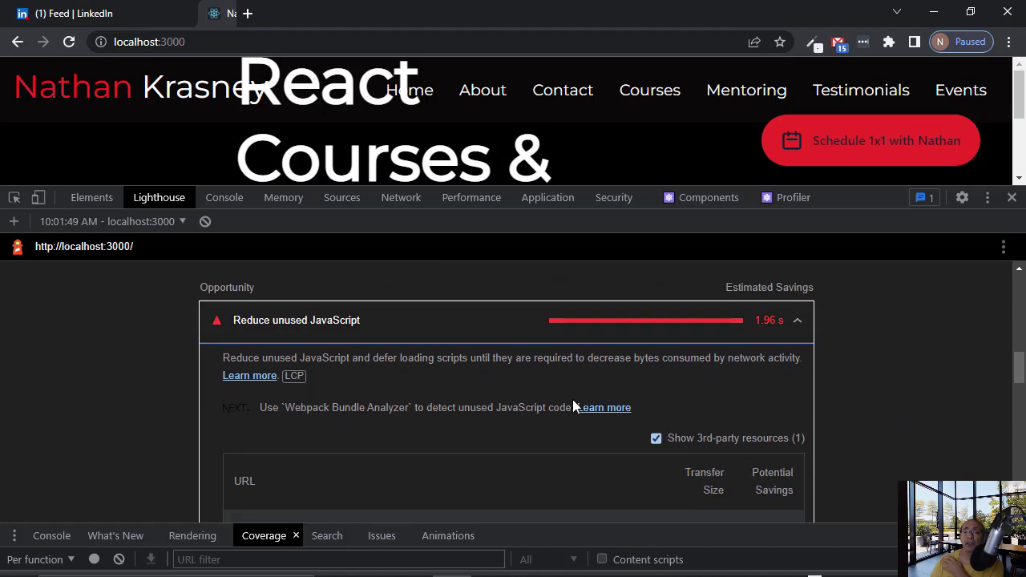
pyautogui.scroll(-1, 572, 399)
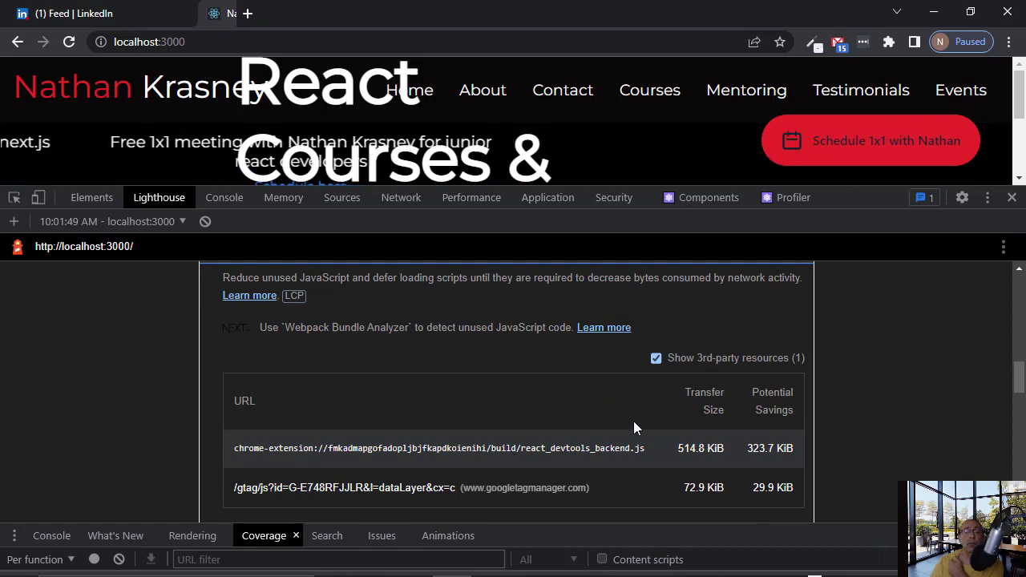
pyautogui.scroll(-2, 633, 428)
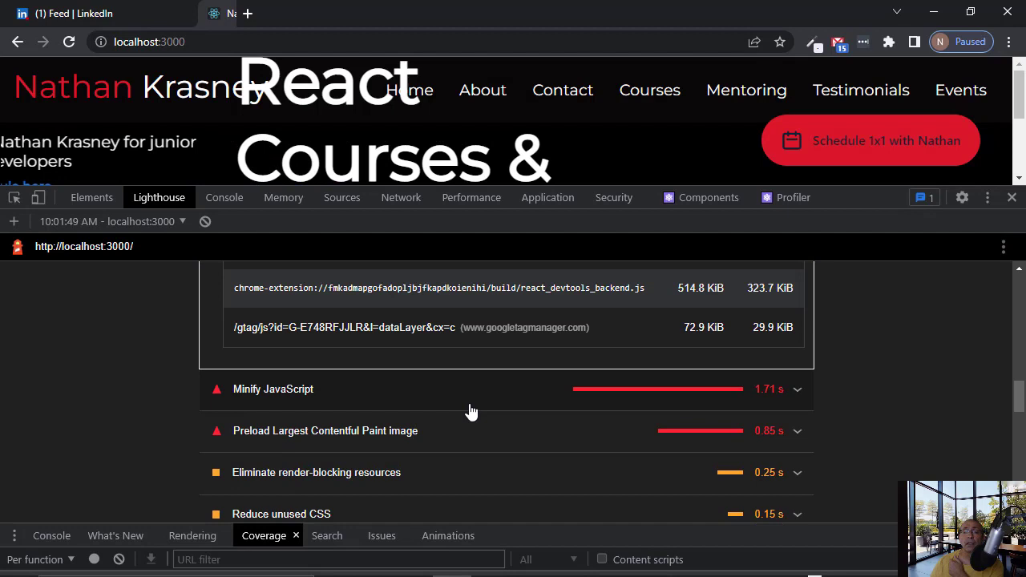
# Step: Expand the Minify JavaScript opportunity to list the unminified scripts
pyautogui.click(798, 393)
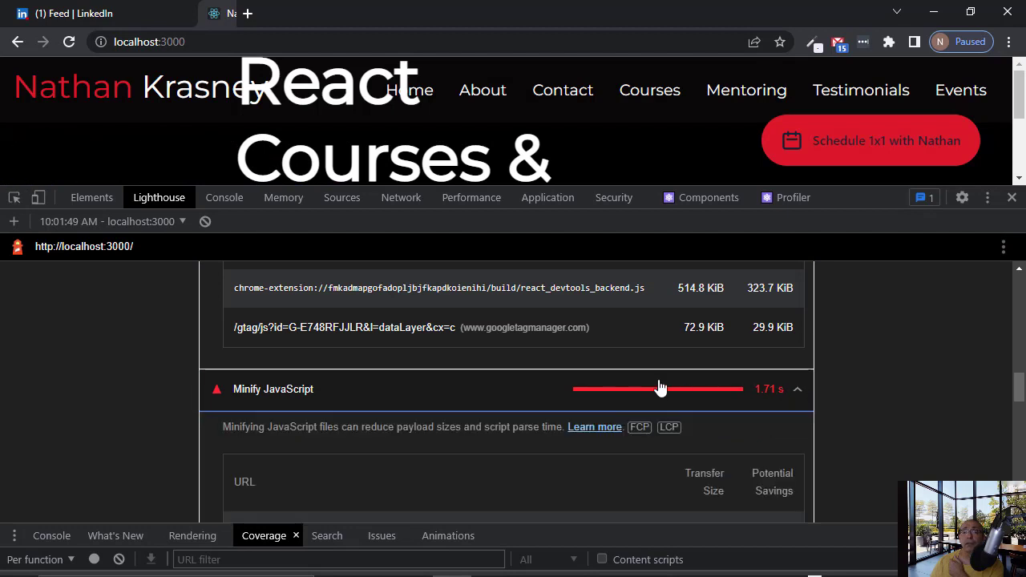
pyautogui.scroll(-1, 659, 388)
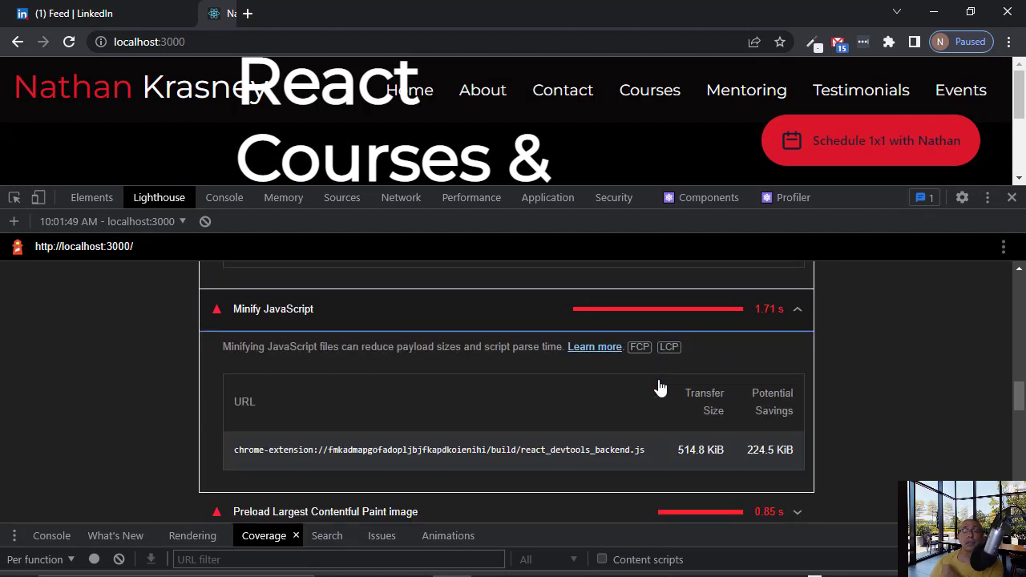
pyautogui.scroll(6, 659, 388)
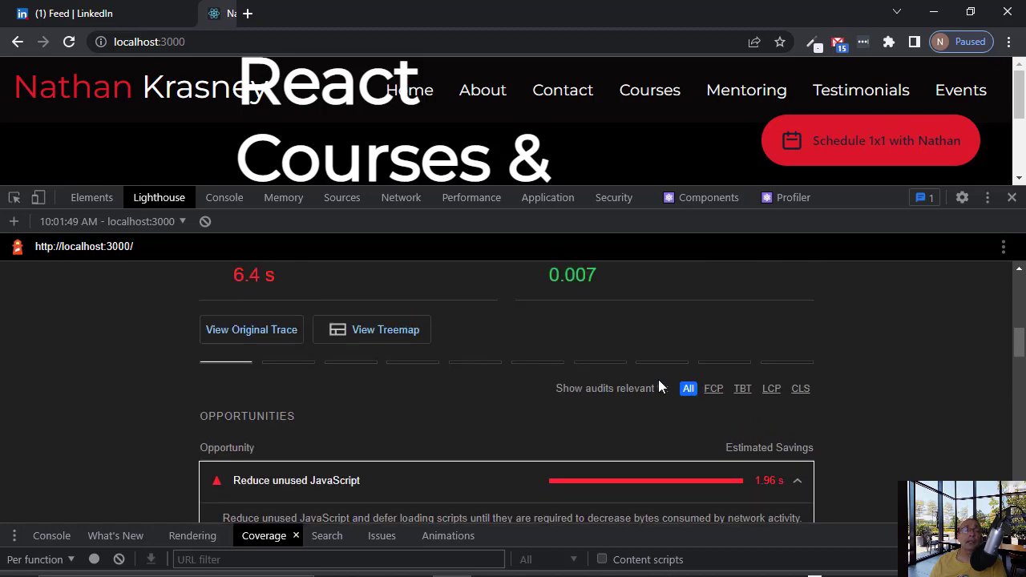
pyautogui.click(333, 44)
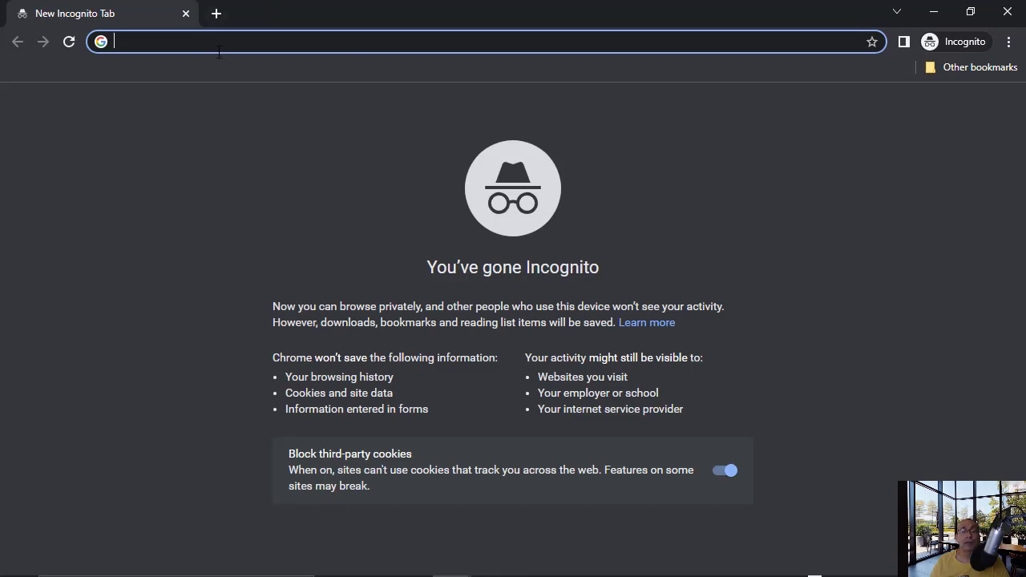
# Step: Load localhost:3000 in the Incognito window and run Lighthouse, scoring 61 for Performance
pyautogui.write('localhost:3000')
pyautogui.press('Return')
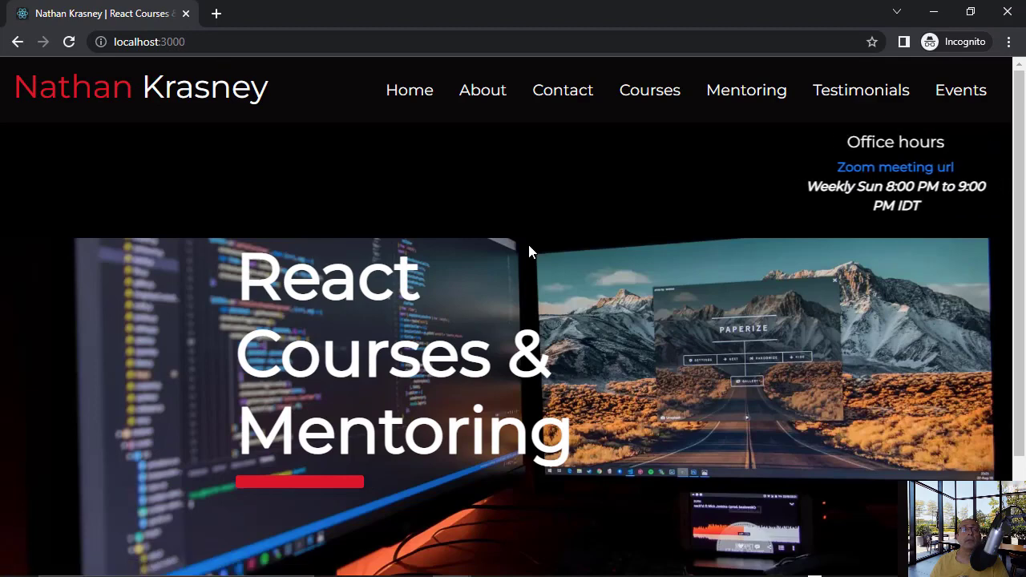
pyautogui.click(480, 43)
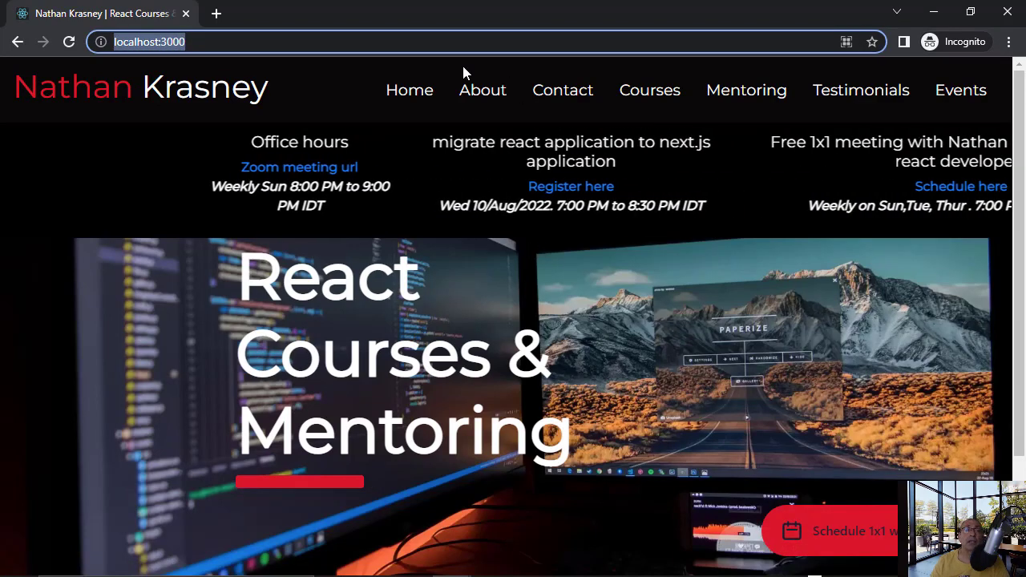
pyautogui.press('F12')
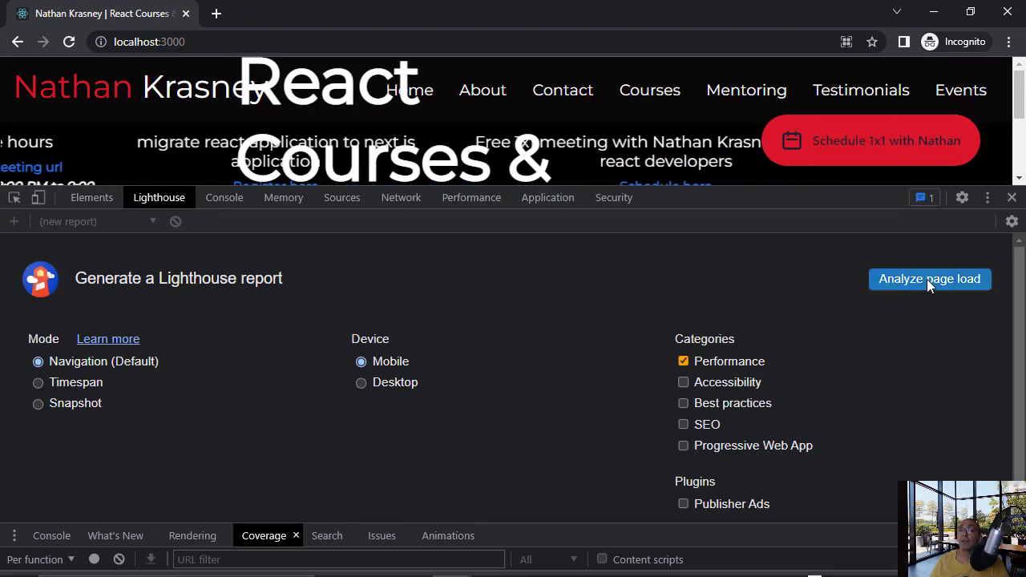
pyautogui.click(926, 280)
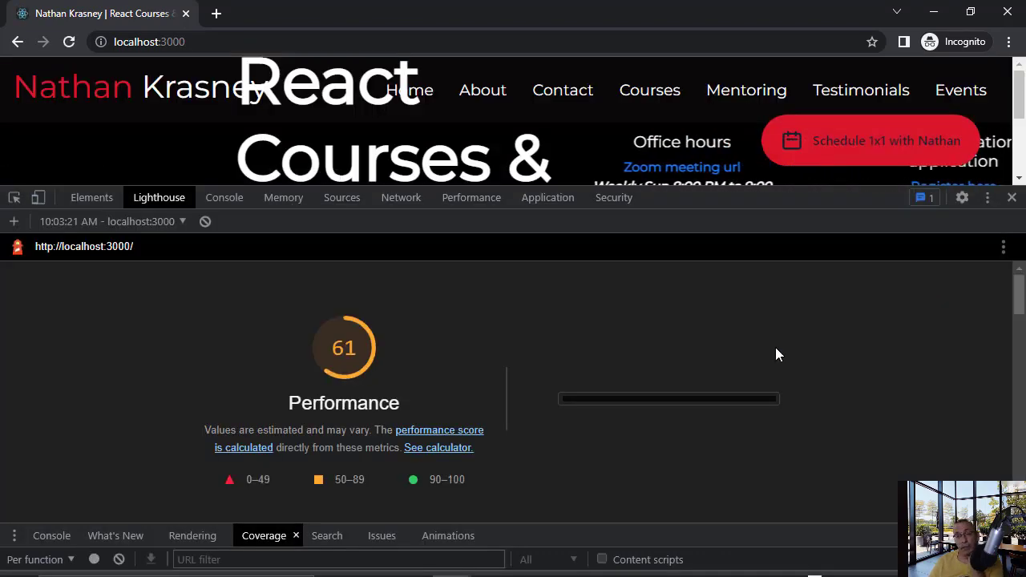
# Step: Expand the 'Reduce the impact of third-party code' diagnostic and review its entries
pyautogui.scroll(-2, 775, 354)
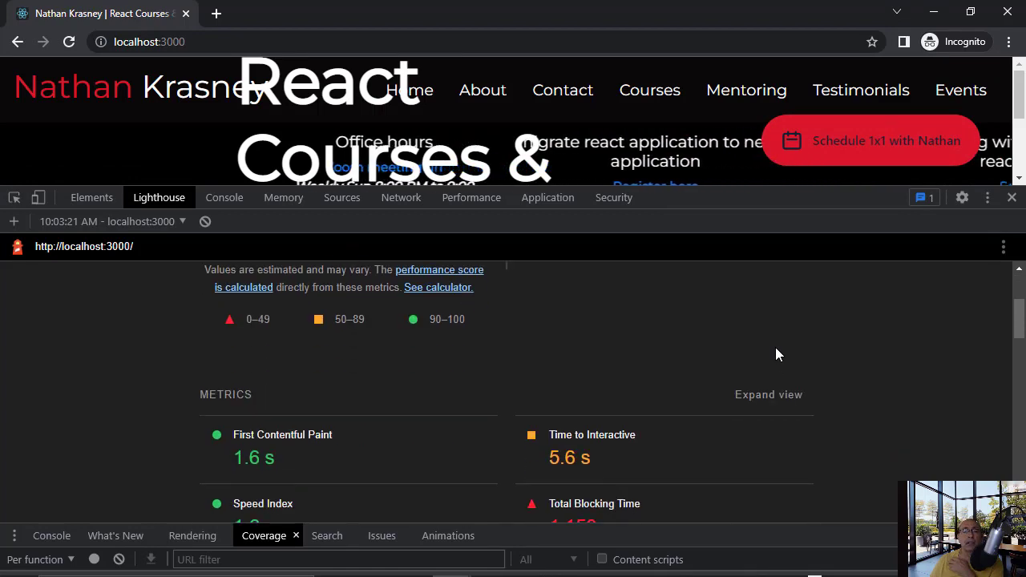
pyautogui.scroll(-4, 776, 354)
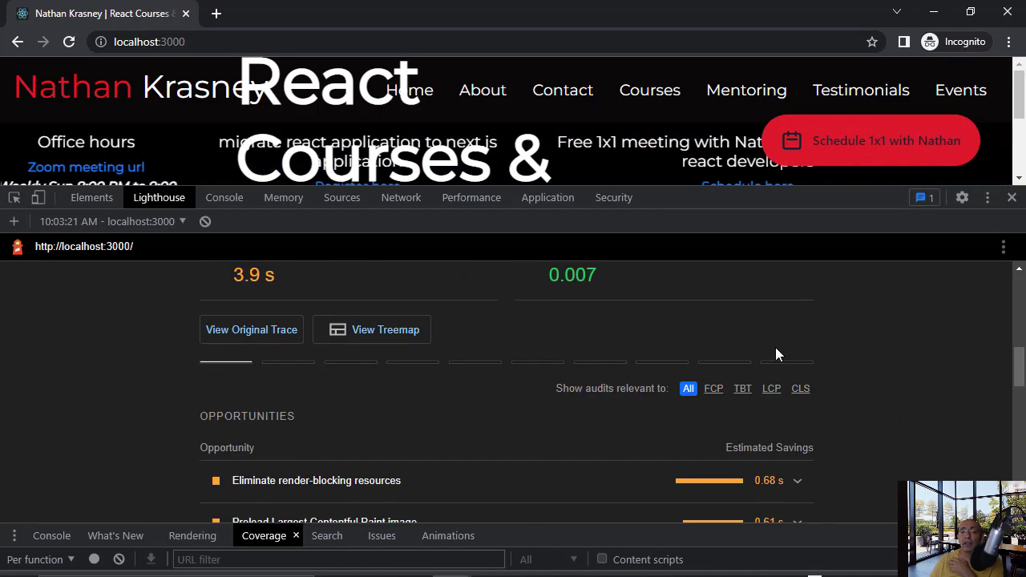
pyautogui.scroll(-1, 776, 353)
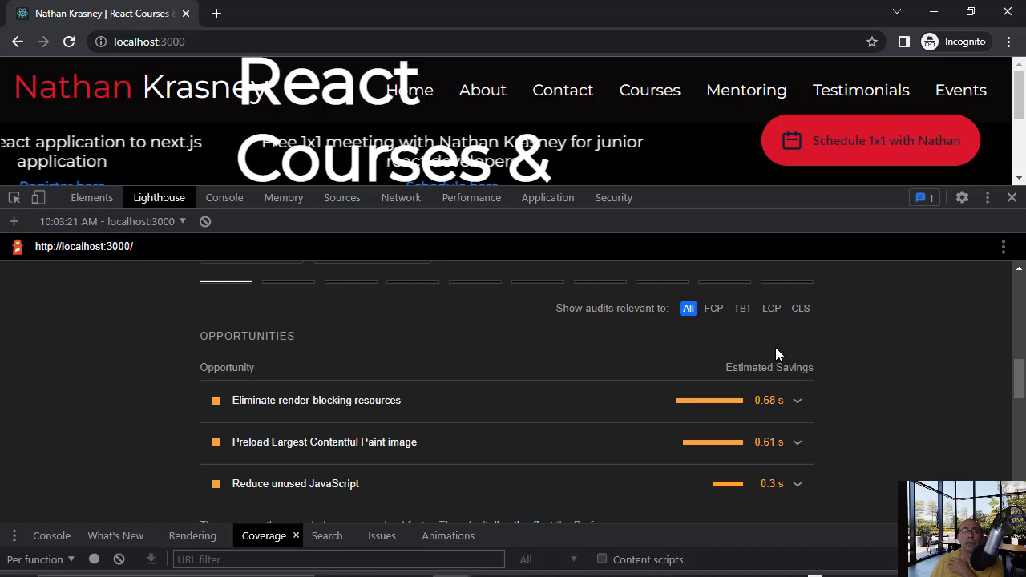
pyautogui.scroll(-3, 775, 353)
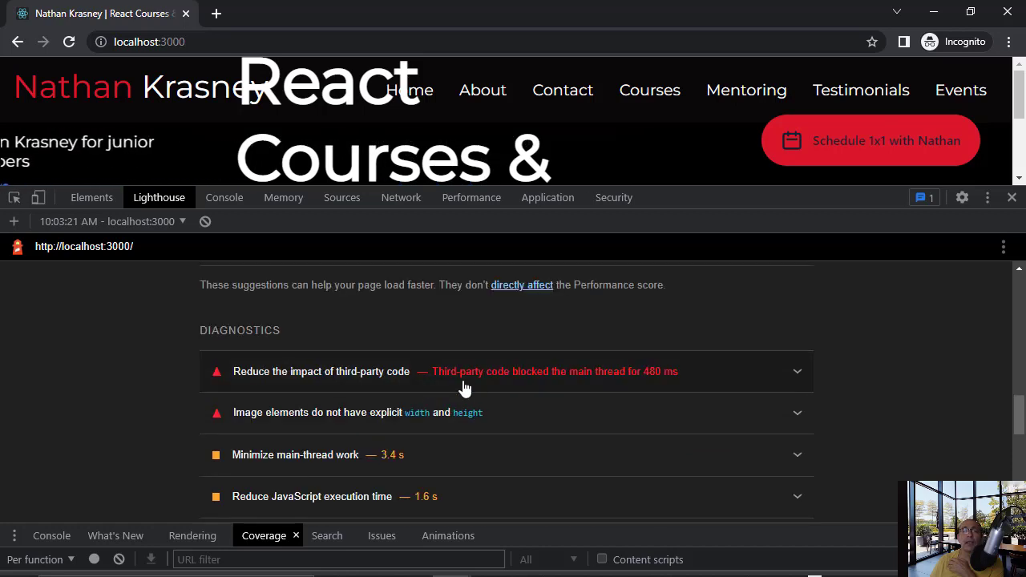
pyautogui.click(801, 371)
pyautogui.scroll(-1, 685, 397)
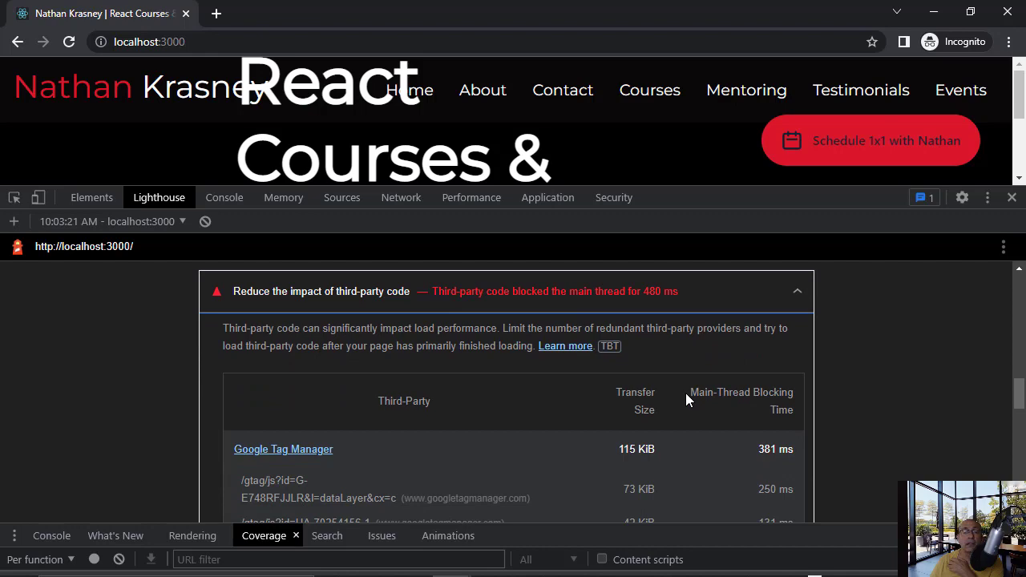
pyautogui.scroll(-1, 685, 401)
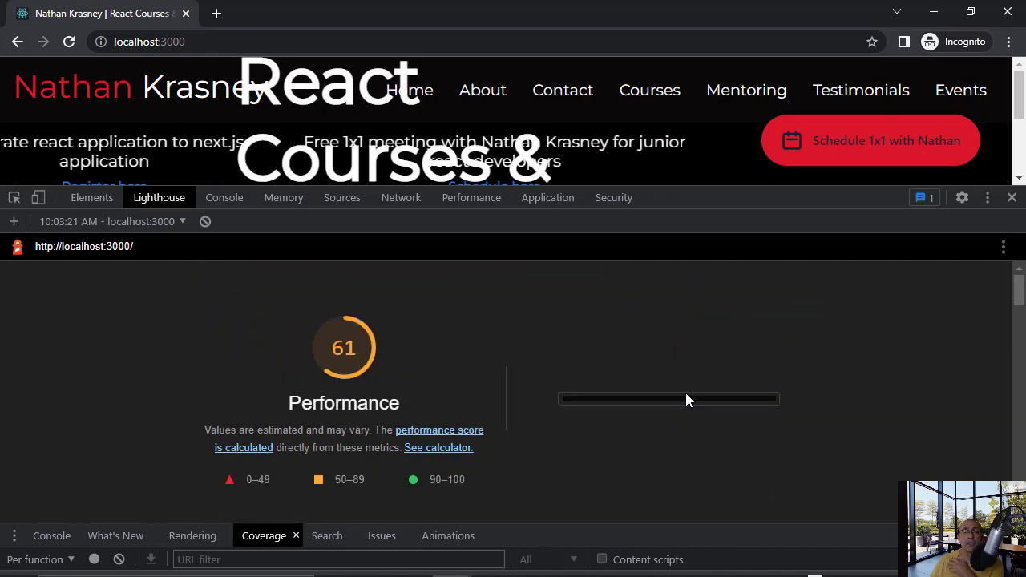
pyautogui.scroll(-6, 686, 396)
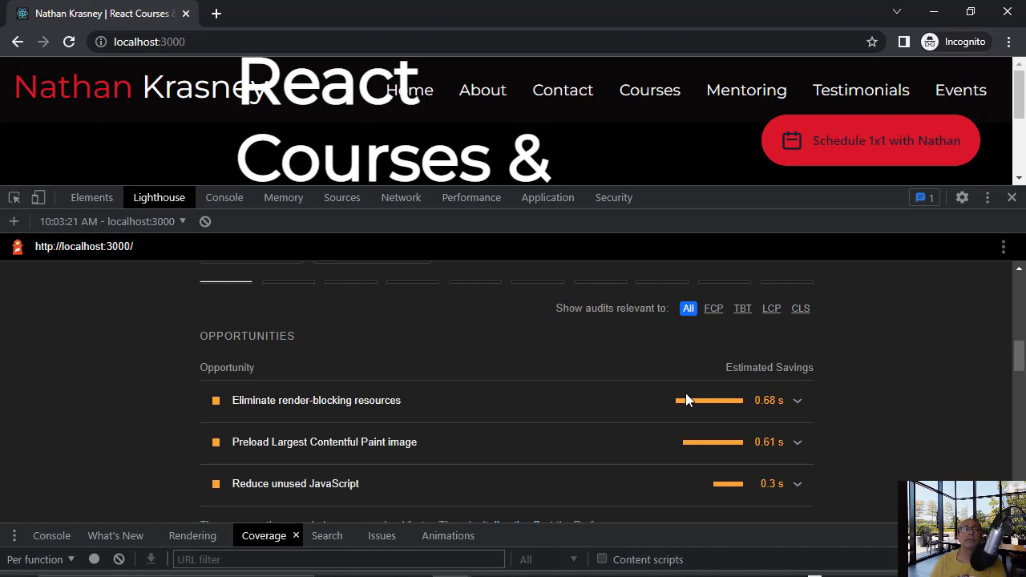
# Step: Search Google for 'vercel' in a new Incognito tab
pyautogui.hotkey('ctrl', 't')
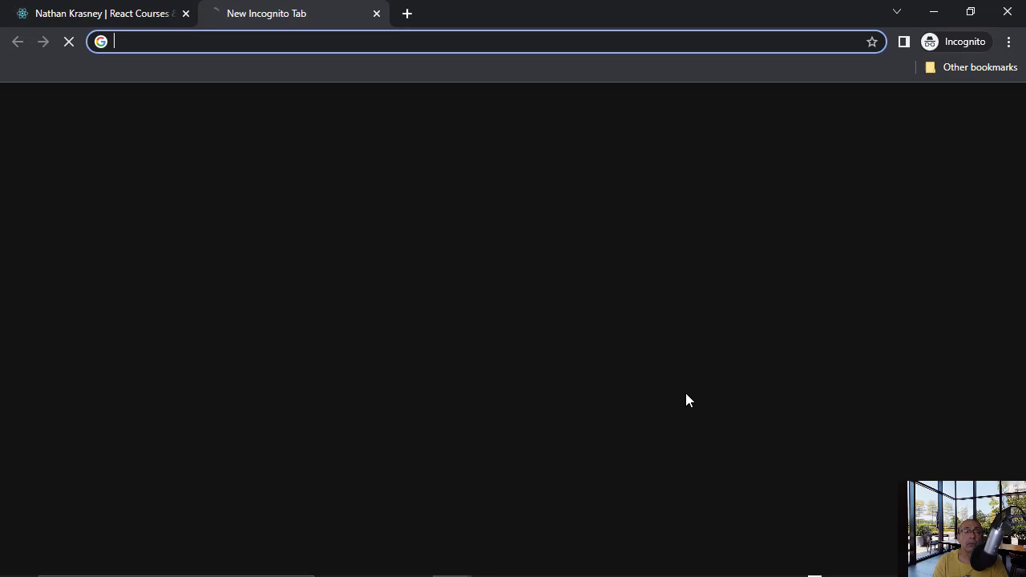
pyautogui.write('ver')
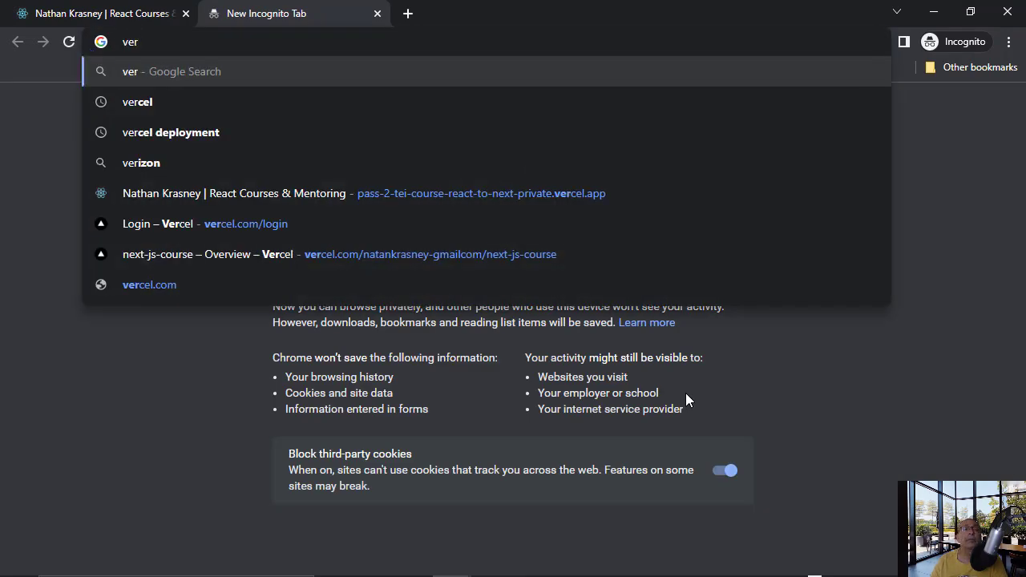
pyautogui.write('cel')
pyautogui.press('Return')
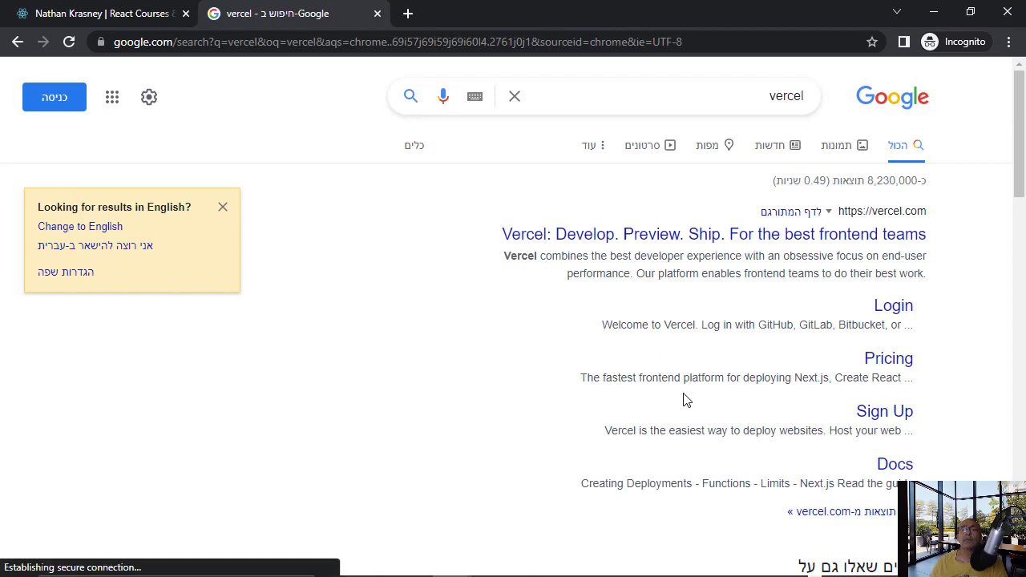
# Step: Switch to the Firefox window showing localhost:3000
pyautogui.hotkey('alt', 'Tab')
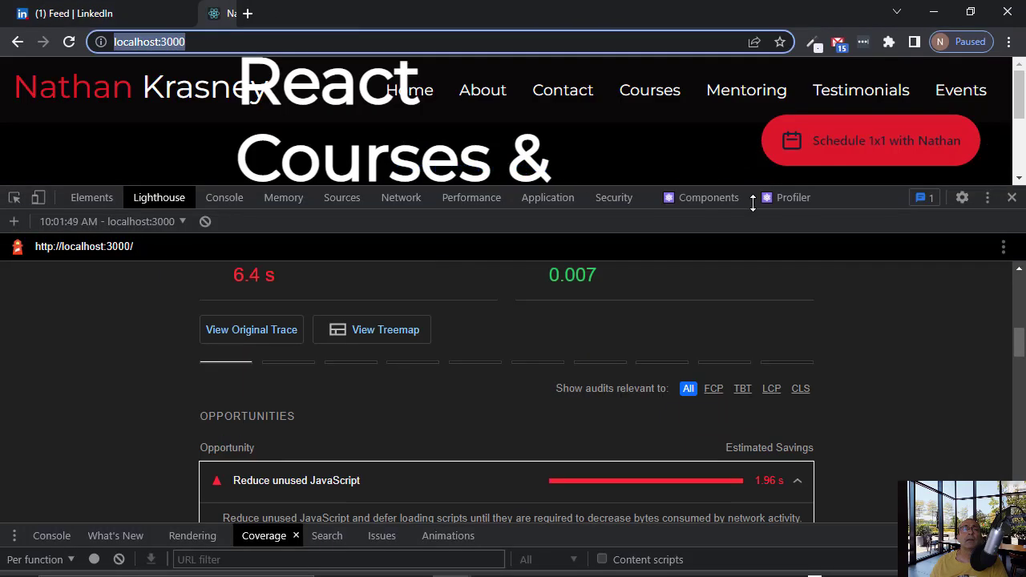
pyautogui.hotkey('alt', 'Tab')
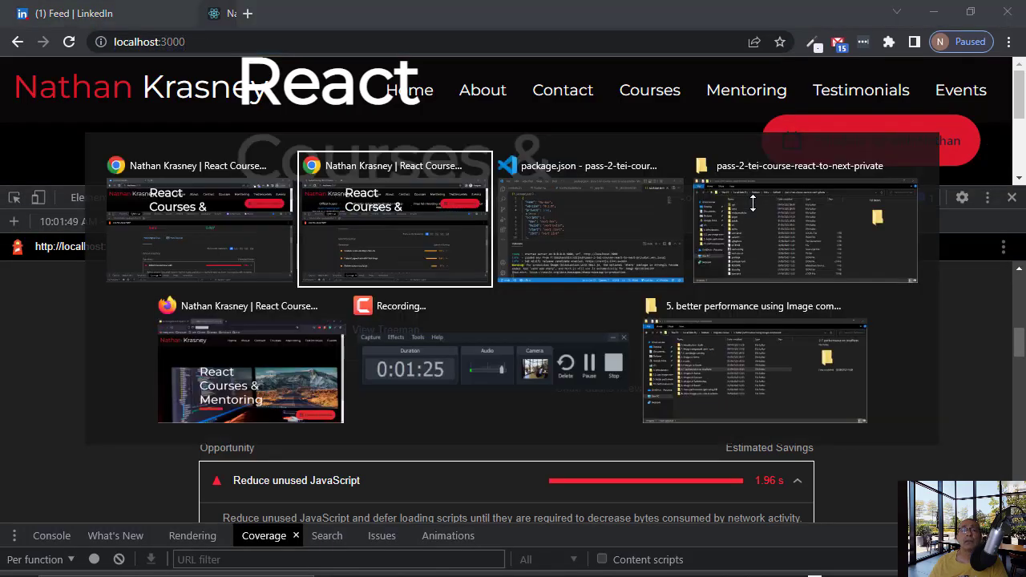
pyautogui.press('Down')
# Step: Go to the Vercel site in Firefox
pyautogui.press('Left')
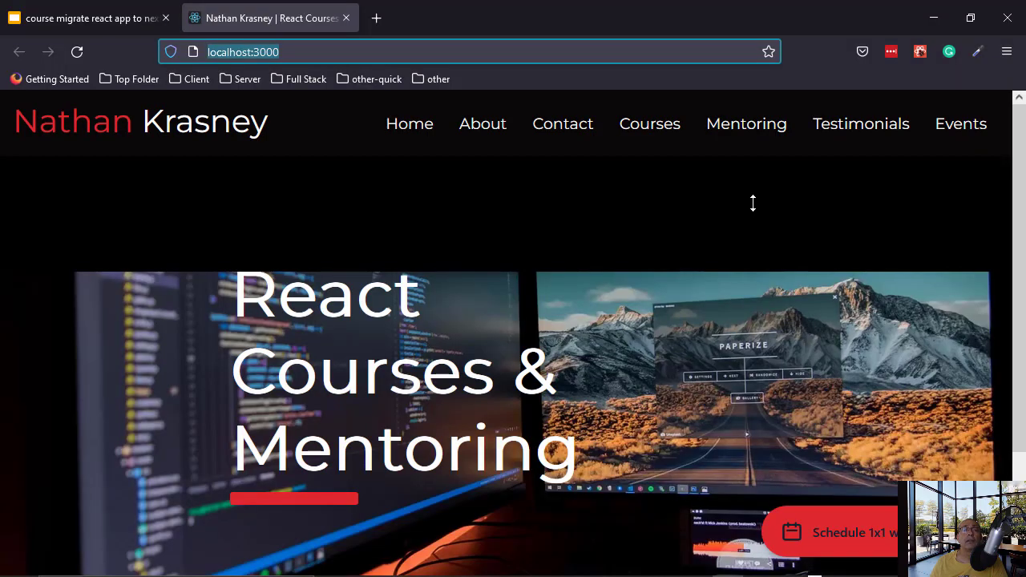
pyautogui.write('vercel.com/')
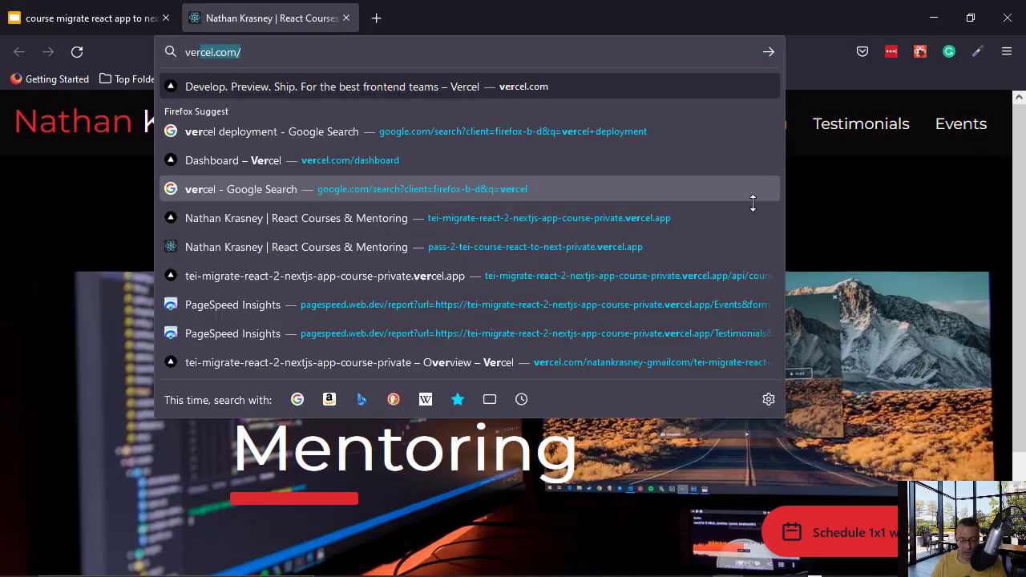
pyautogui.press('Return')
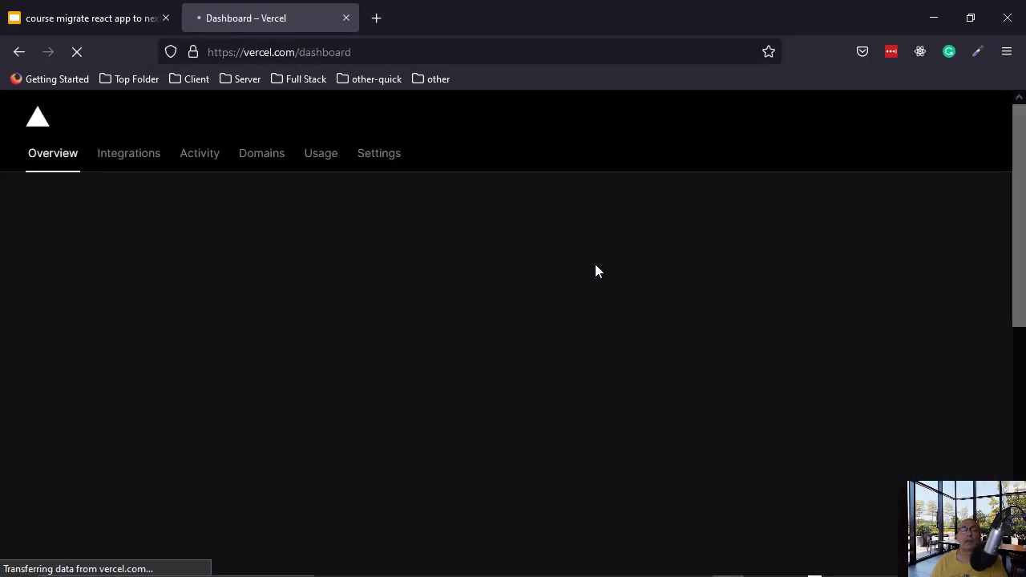
# Step: From the Vercel dashboard, open the pass-2-tei-course-react-to-next-private live site and select its URL
pyautogui.click(132, 160)
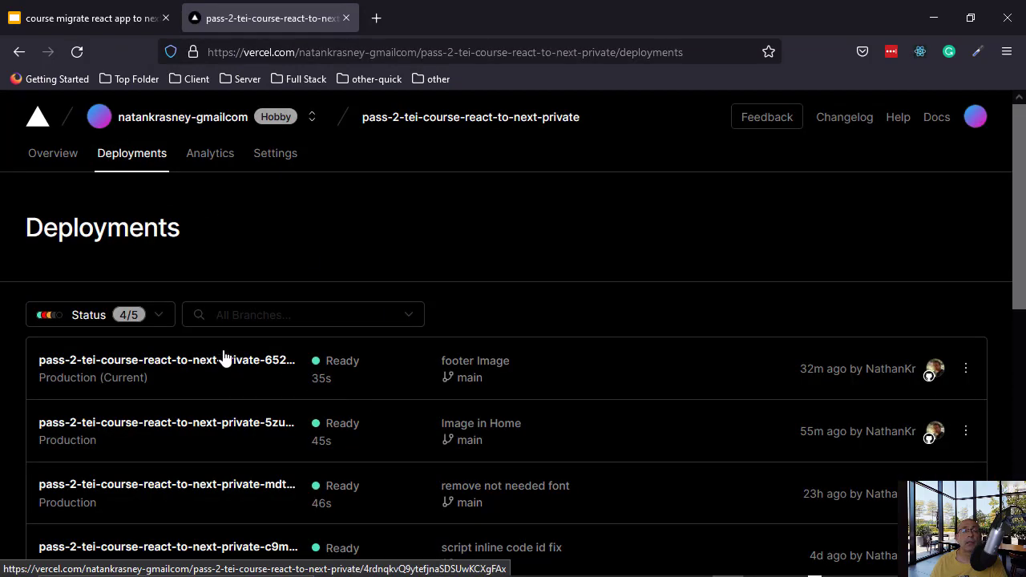
pyautogui.click(36, 128)
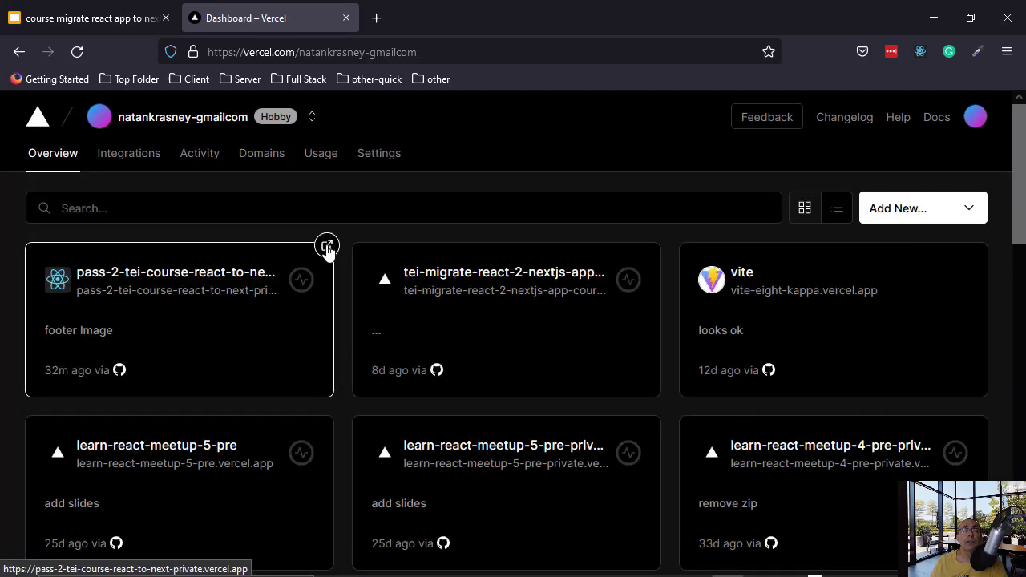
pyautogui.click(327, 249)
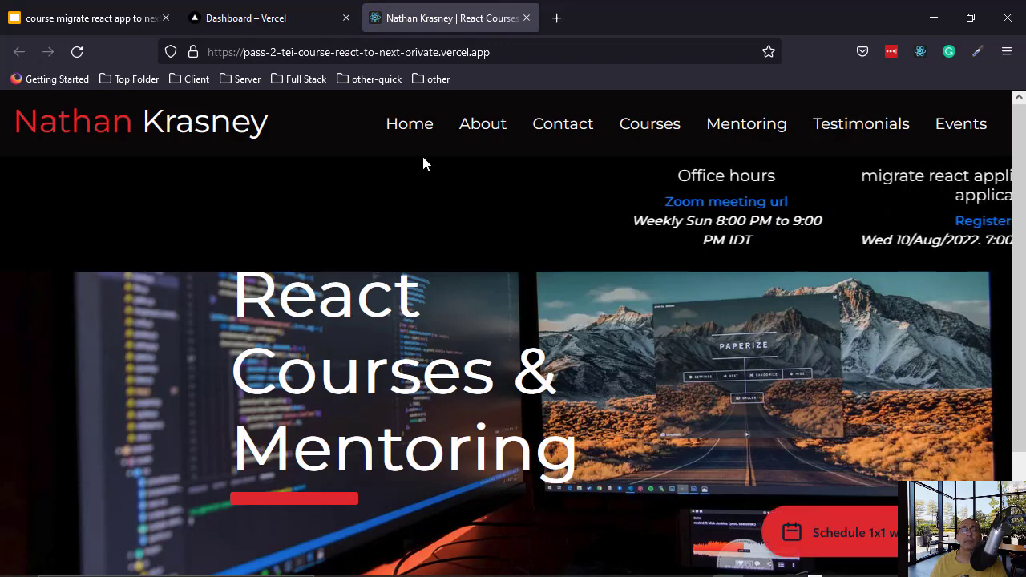
pyautogui.click(546, 53)
pyautogui.hotkey('ctrl', 'c')
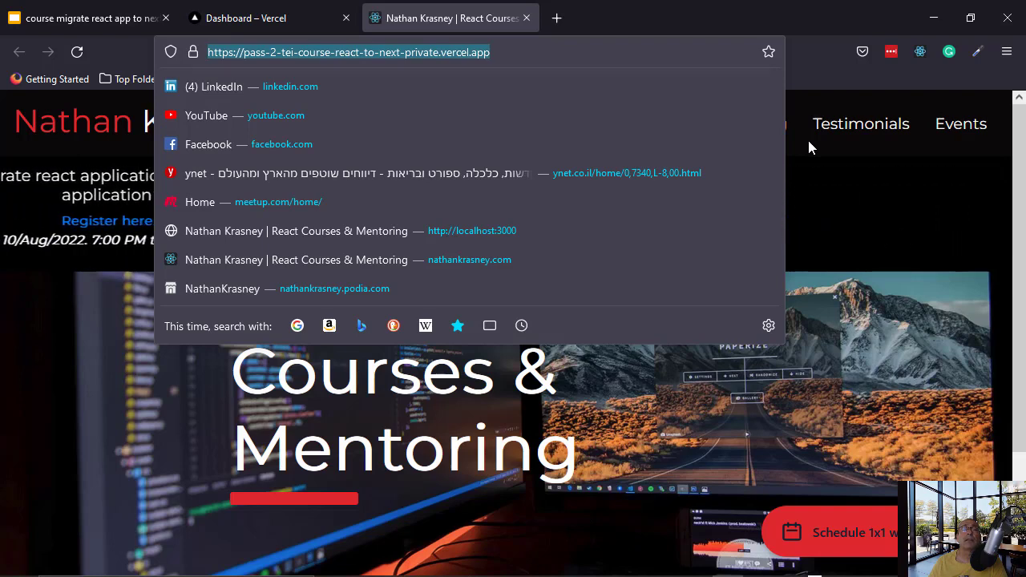
# Step: Load the vercel.app deployment in Chrome, clear the old report, and run a Lighthouse mobile audit
pyautogui.hotkey('alt', 'Tab')
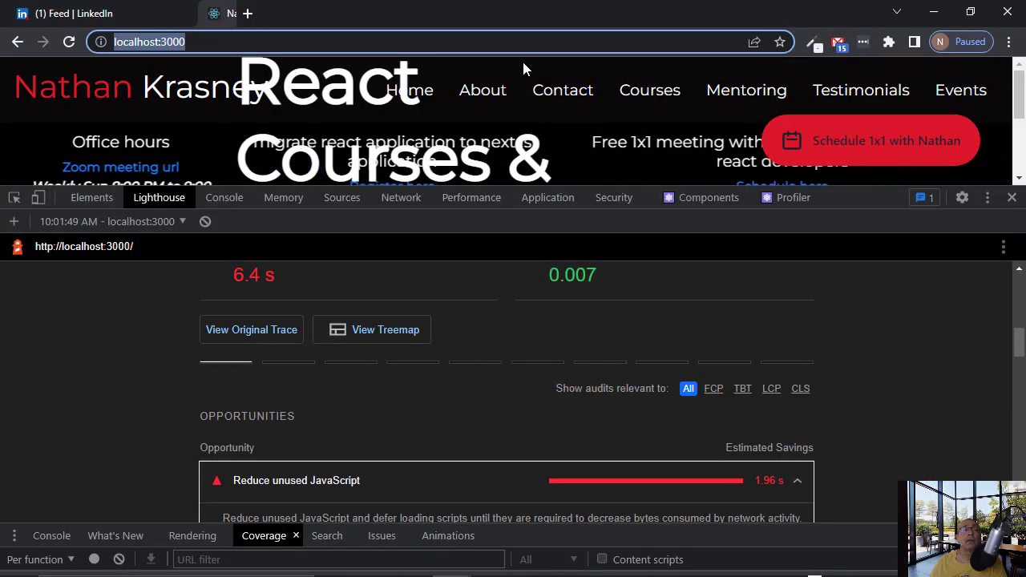
pyautogui.hotkey('ctrl', 'v')
pyautogui.press('Return')
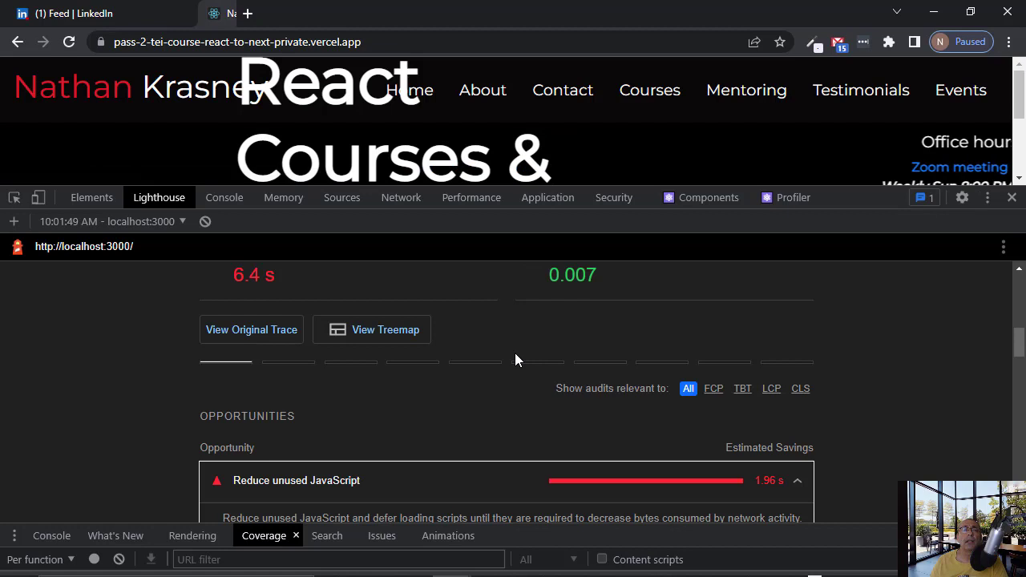
pyautogui.click(205, 221)
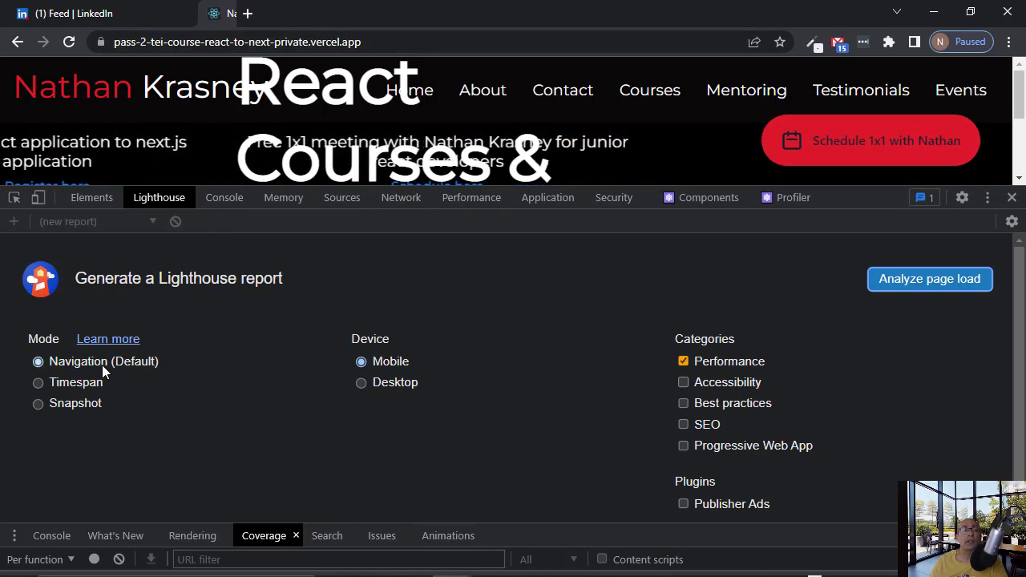
pyautogui.click(913, 280)
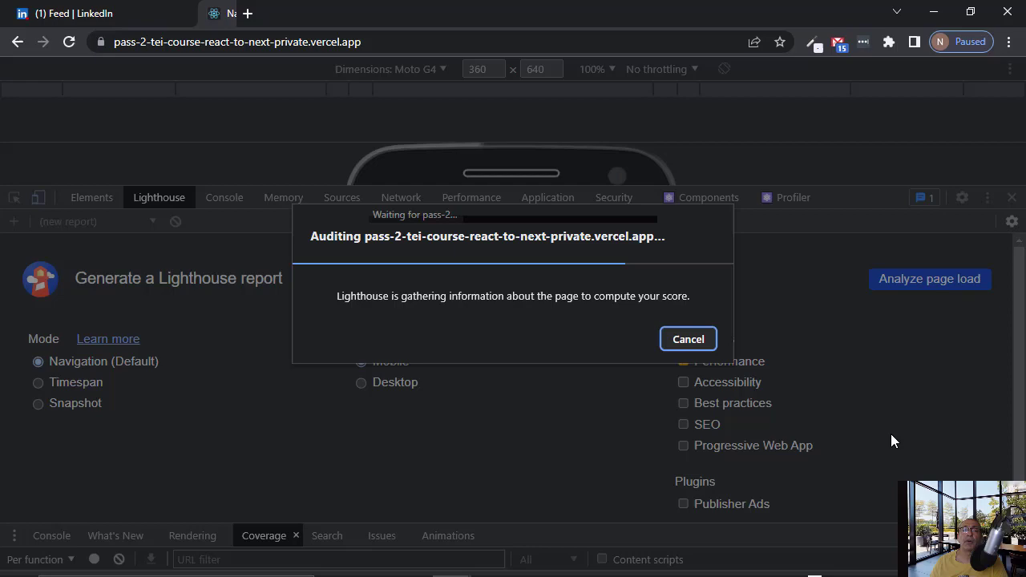
# Step: Expand Reduce unused JavaScript, showing 1.72 s potential savings, then select the deployment URL
pyautogui.scroll(-5, 617, 427)
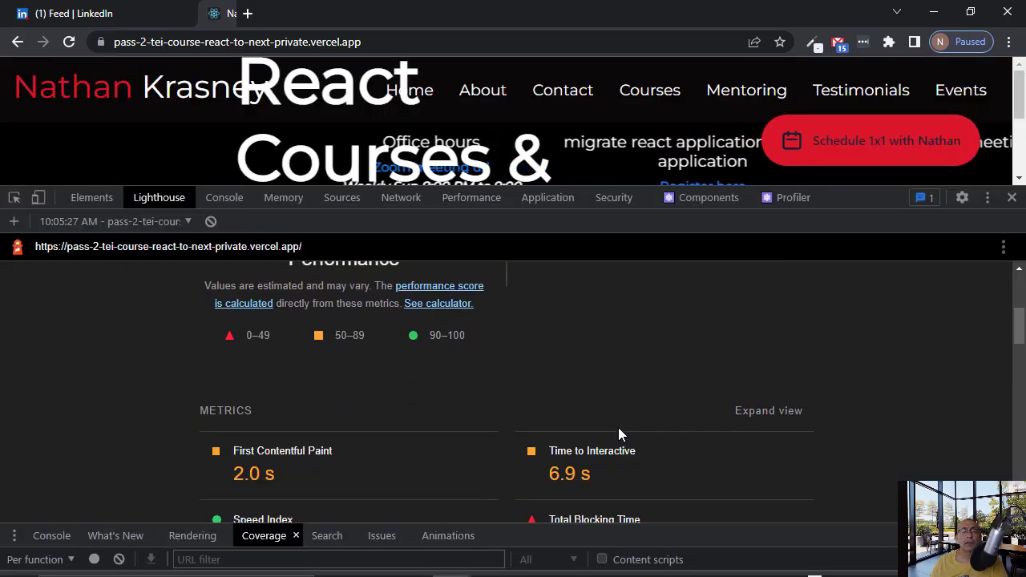
pyautogui.scroll(-3, 618, 427)
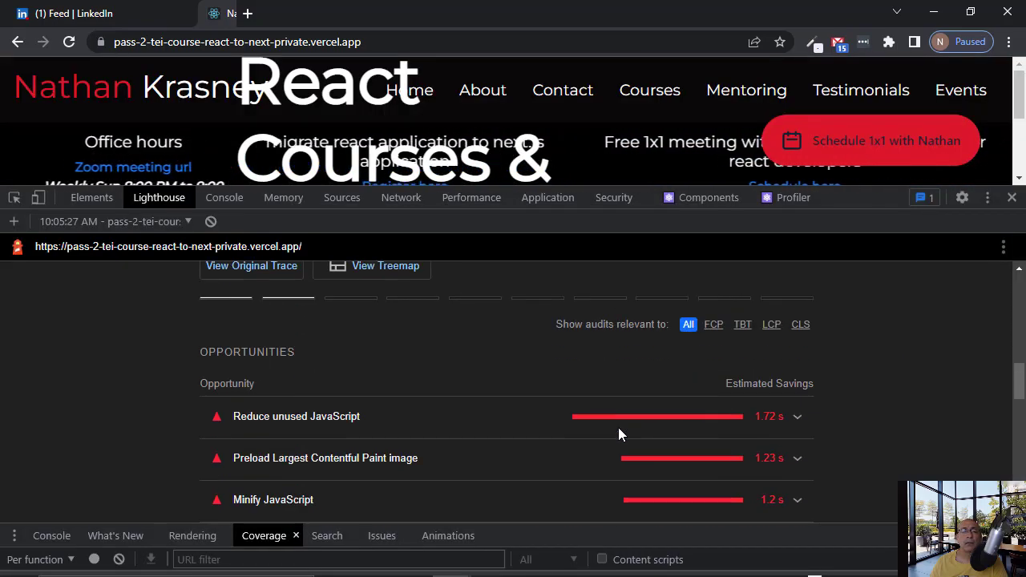
pyautogui.click(309, 418)
pyautogui.scroll(-1, 386, 385)
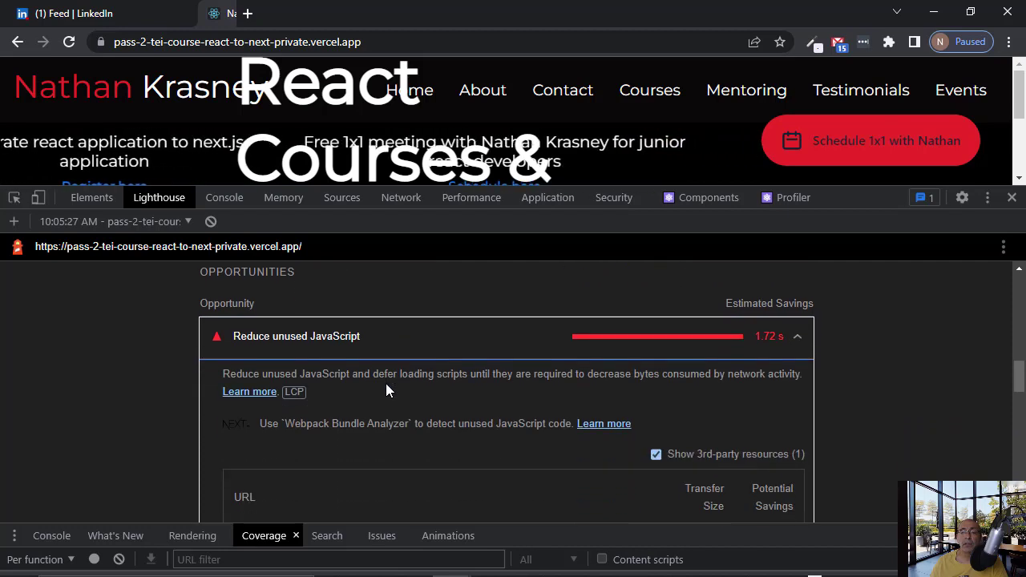
pyautogui.scroll(-1, 385, 383)
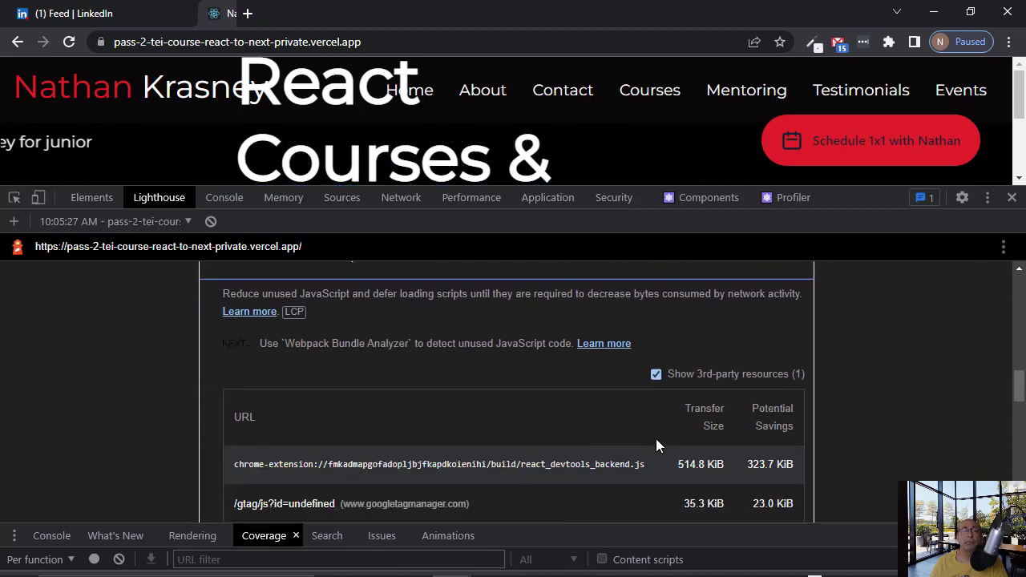
pyautogui.click(424, 45)
pyautogui.hotkey('ctrl', 'c')
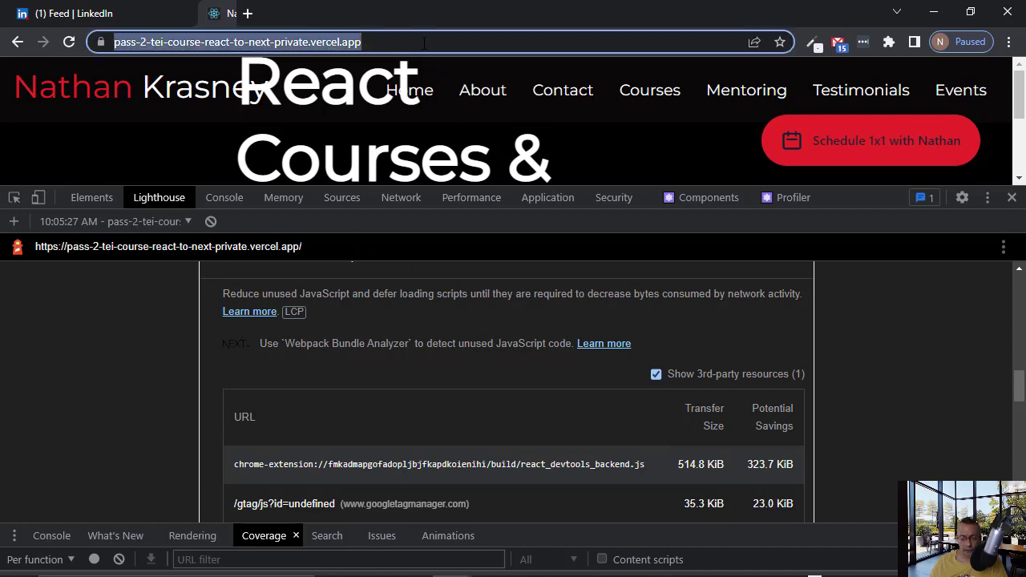
# Step: Open the vercel.app deployment in a new Incognito window and run Lighthouse, scoring 88
pyautogui.hotkey('ctrl', 'shift', 'n')
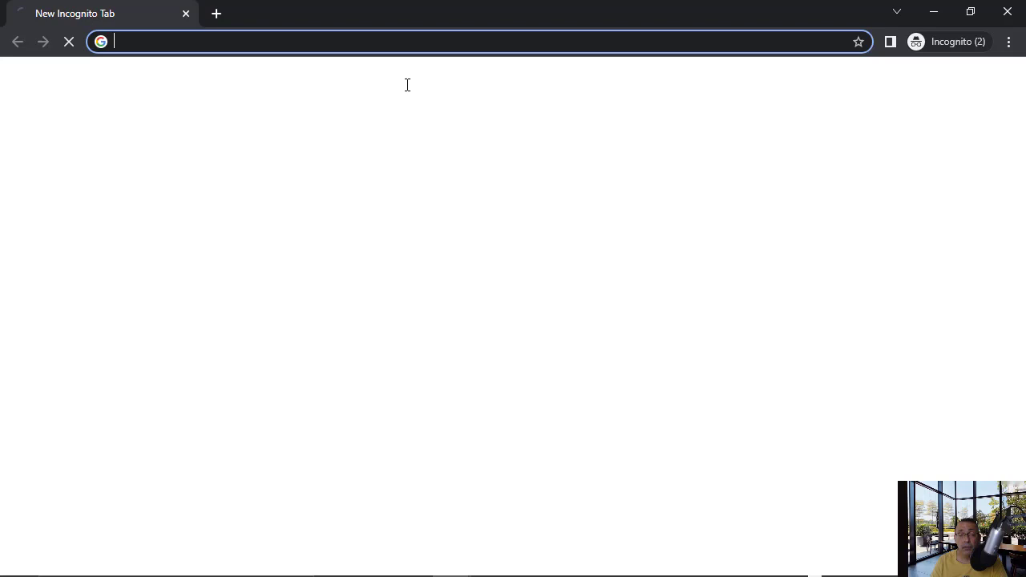
pyautogui.hotkey('ctrl', 'v')
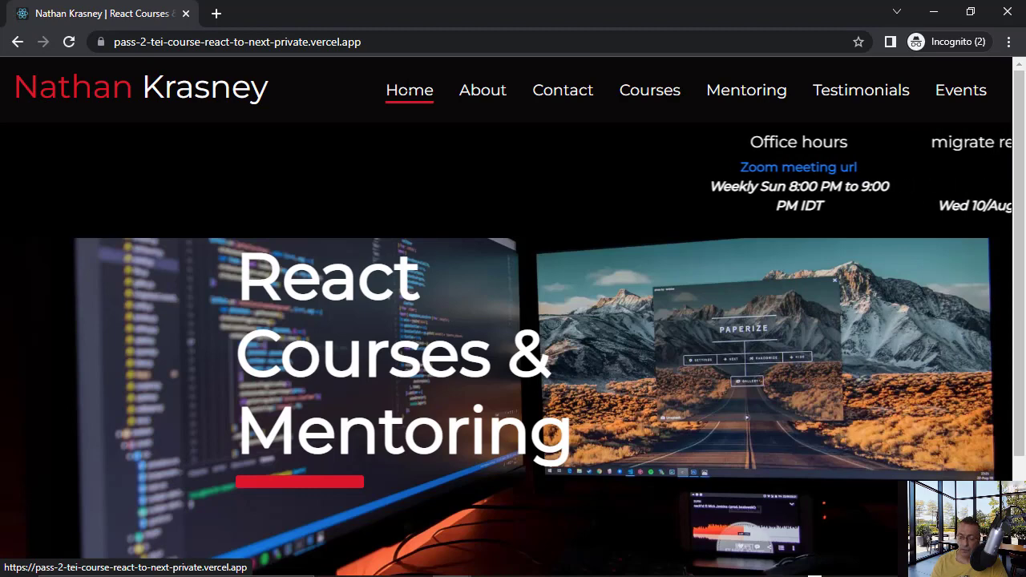
pyautogui.hotkey('ctrl', 'shift', 'i')
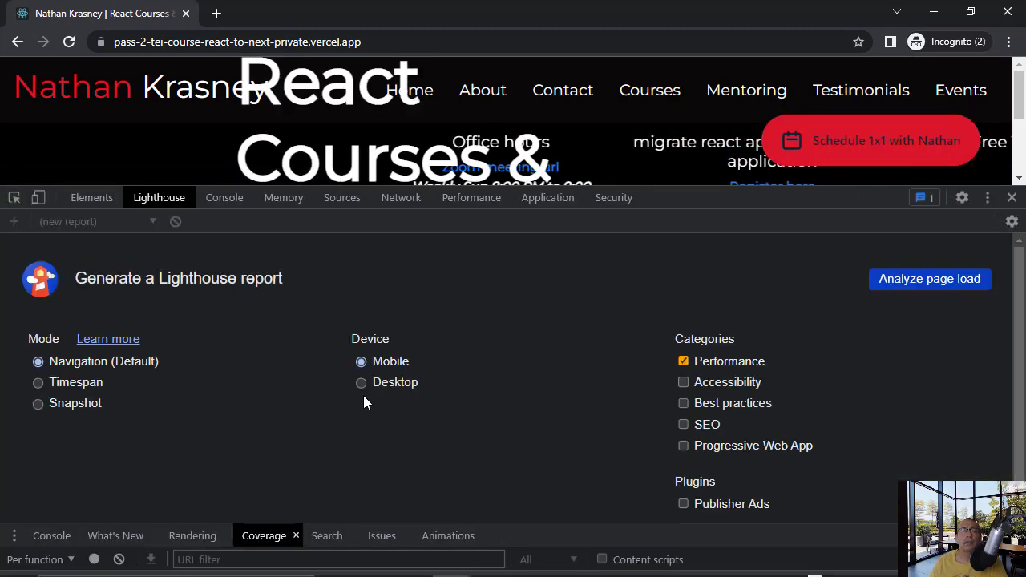
pyautogui.click(941, 284)
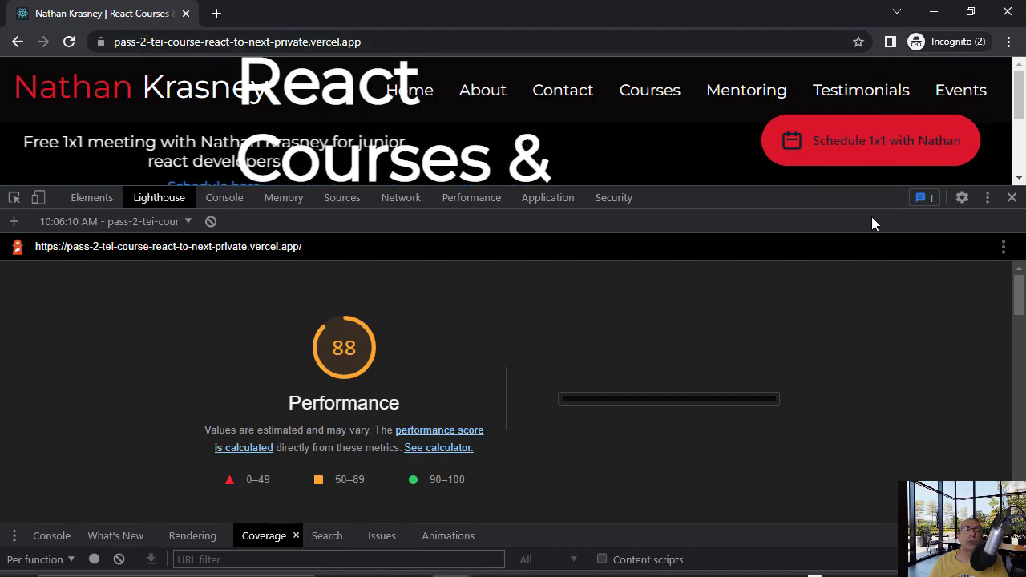
# Step: Close DevTools, search for 'page speed insight', and open the PageSpeed Insights site
pyautogui.click(1010, 197)
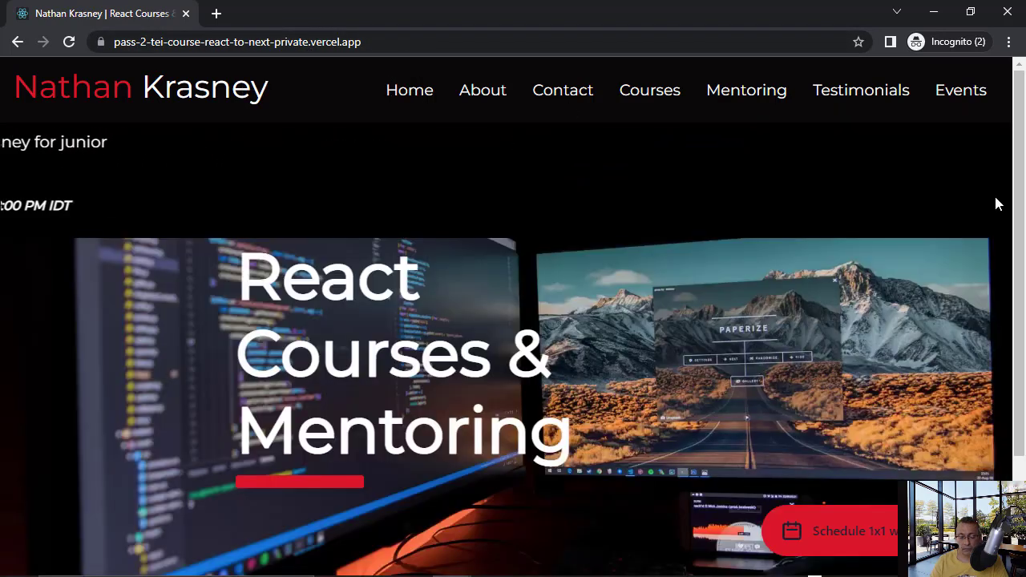
pyautogui.hotkey('ctrl', 't')
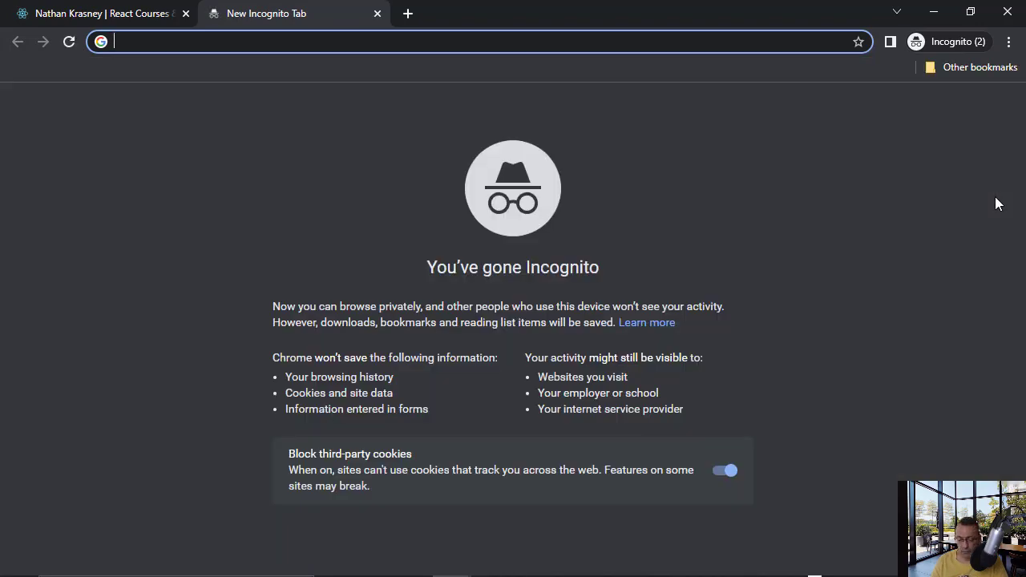
pyautogui.write('page spee')
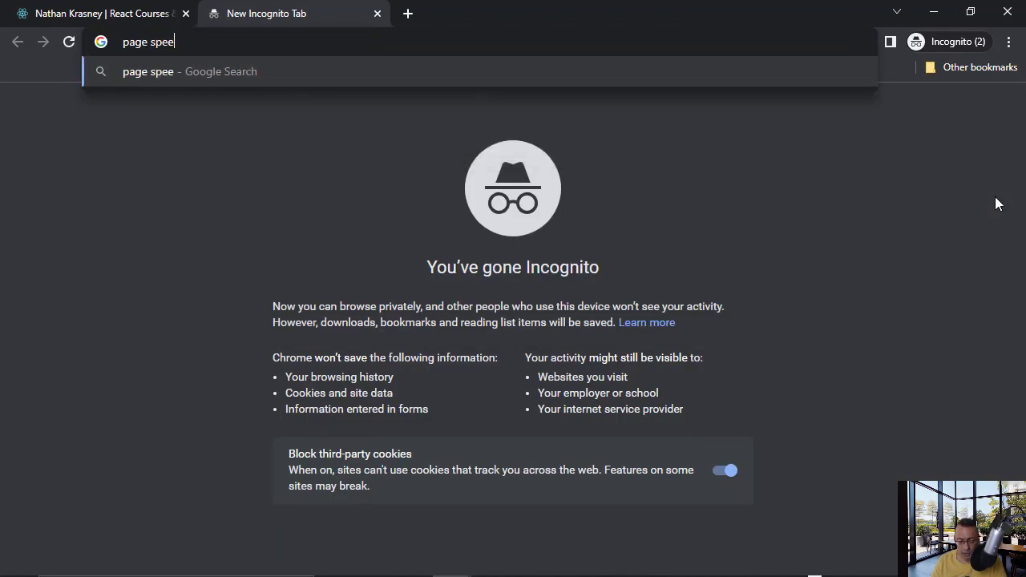
pyautogui.write('d inso')
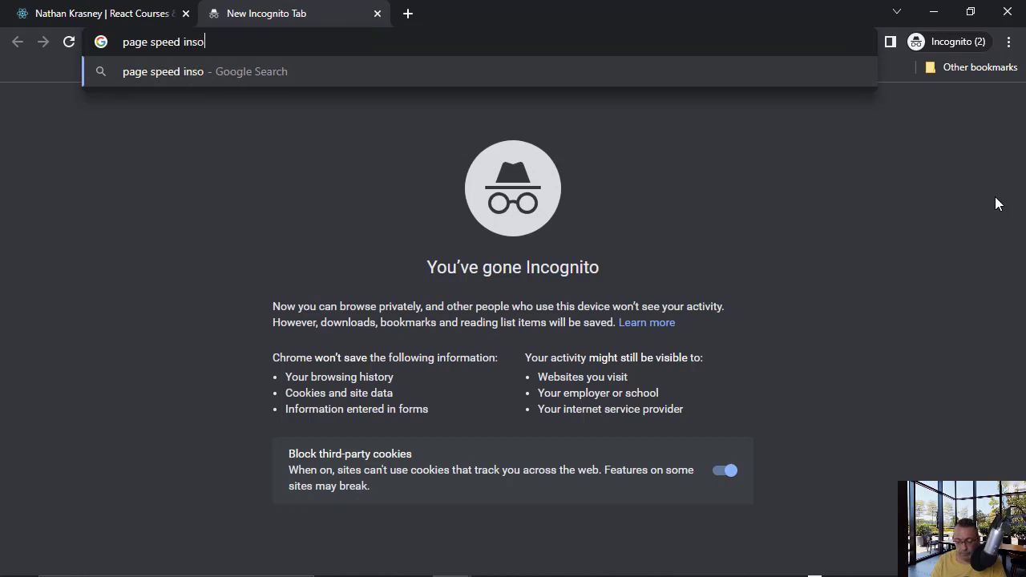
pyautogui.press('BackSpace')
pyautogui.write('ight')
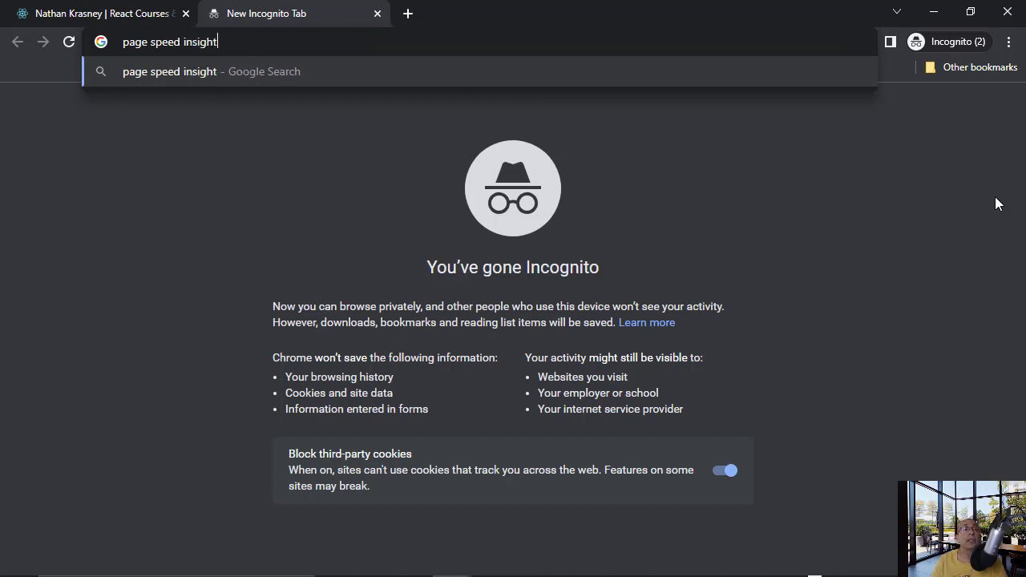
pyautogui.press('Return')
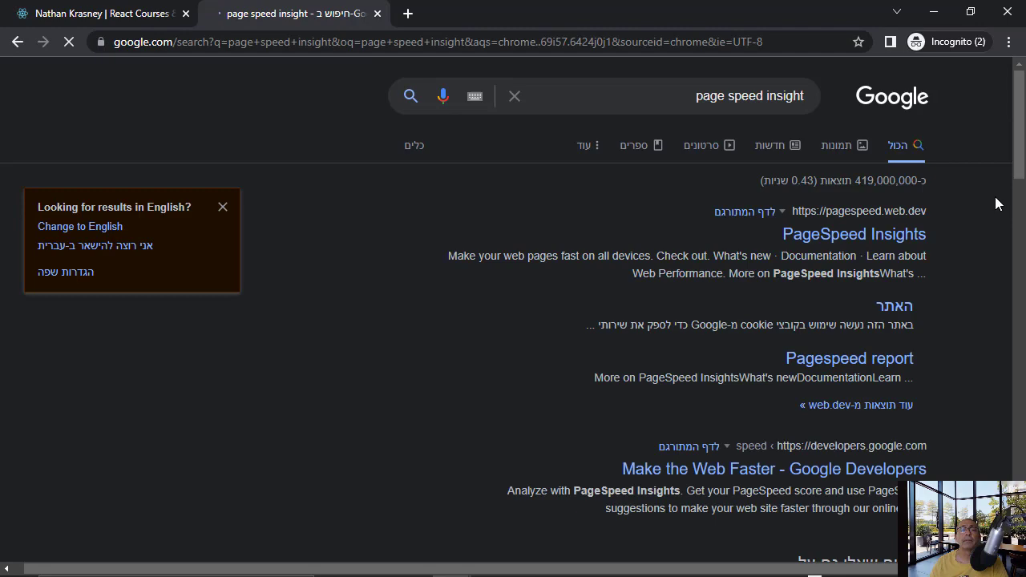
pyautogui.click(897, 241)
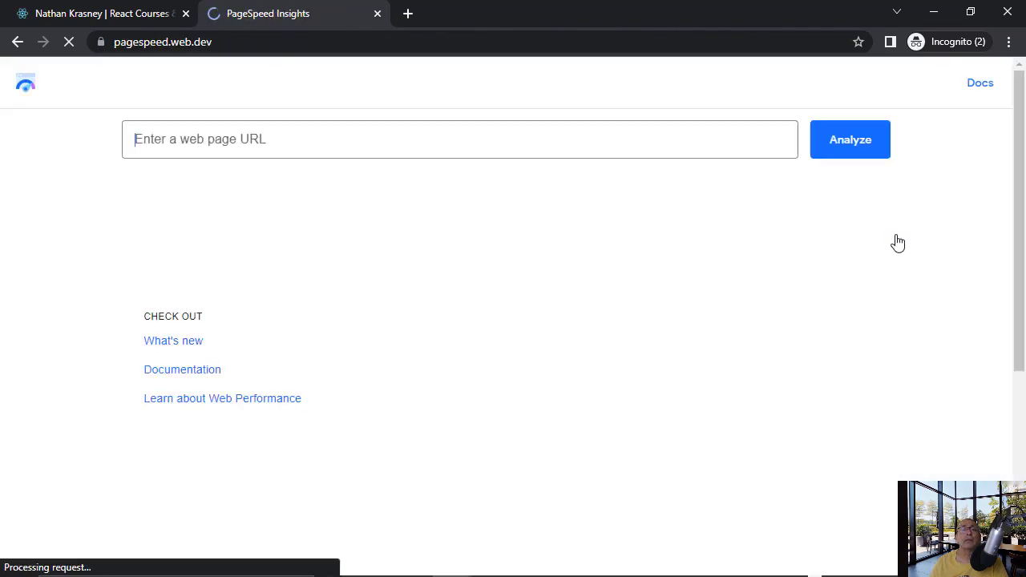
# Step: Copy the pass-2-tei-course-react-to-next-private.vercel.app URL into PageSpeed Insights and analyze it
pyautogui.click(125, 19)
pyautogui.click(368, 42)
pyautogui.hotkey('ctrl', 'c')
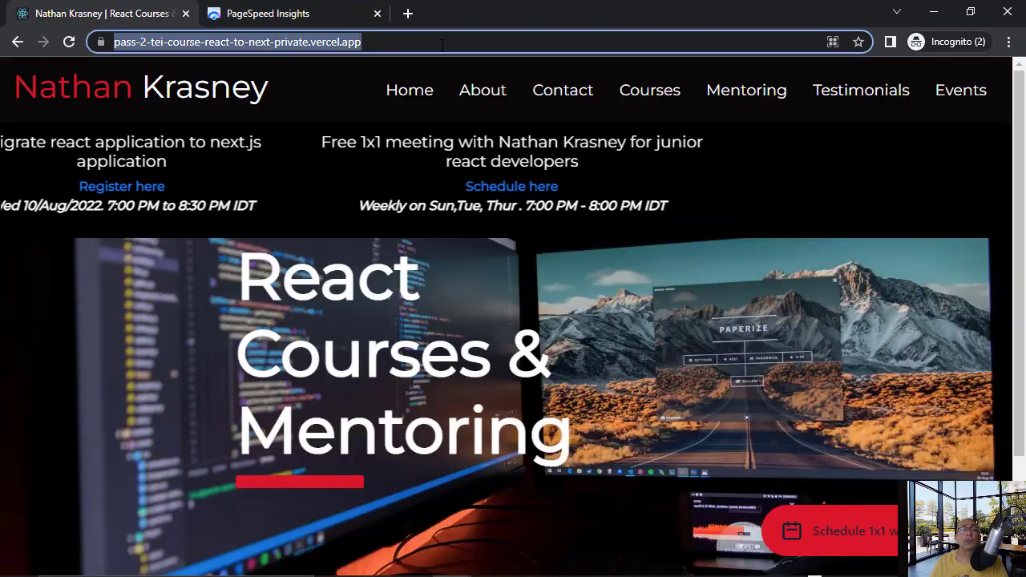
pyautogui.click(317, 14)
pyautogui.click(419, 137)
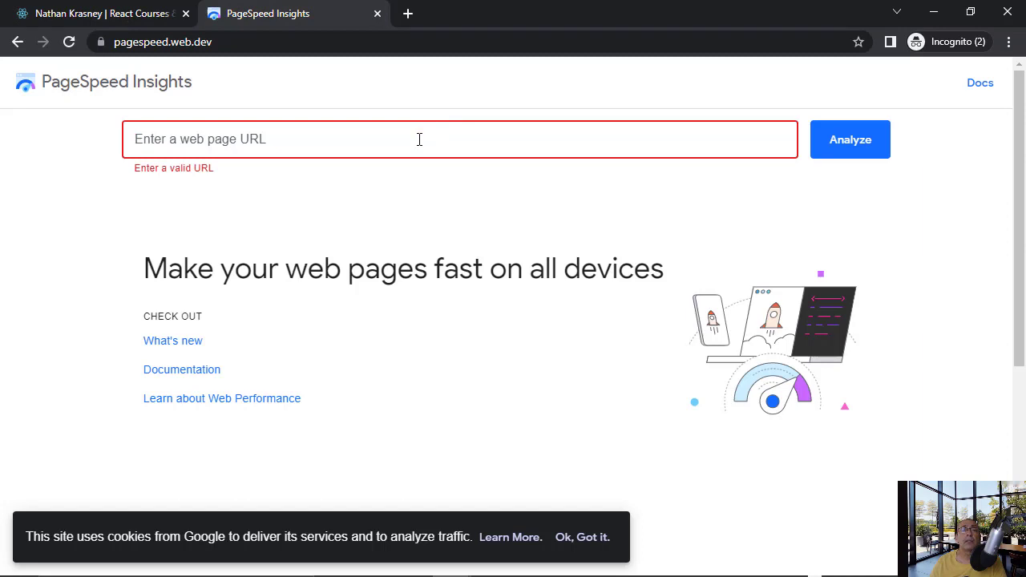
pyautogui.hotkey('ctrl', 'v')
pyautogui.click(858, 143)
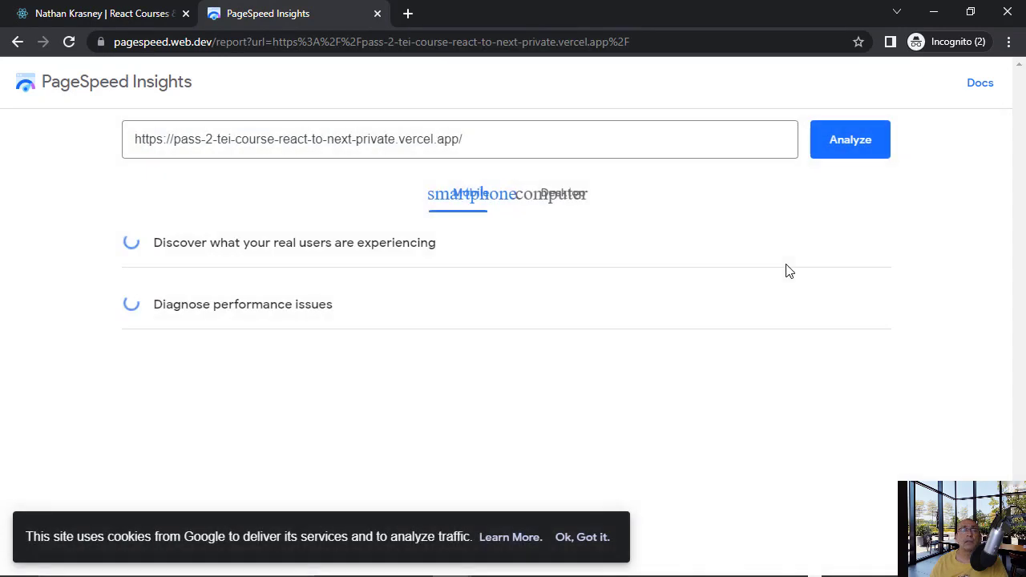